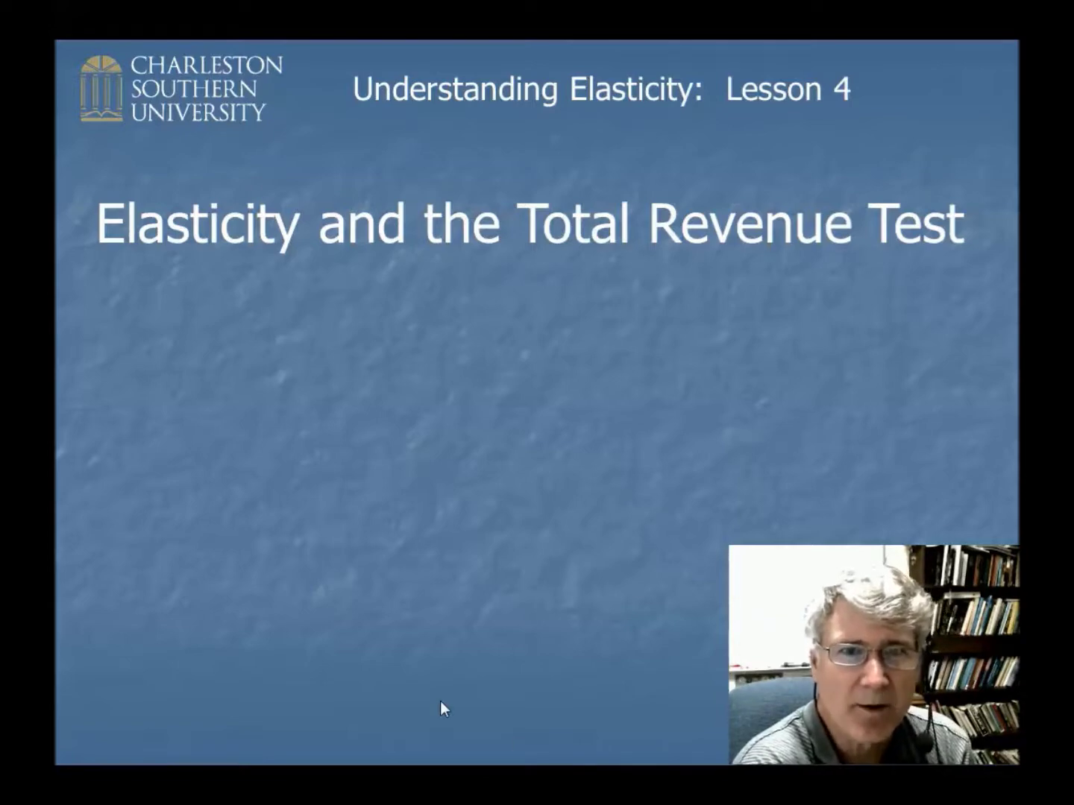
Advance the Lesson 4 slideshow to reveal the question about total revenue and elasticity.
left_click(454, 572)
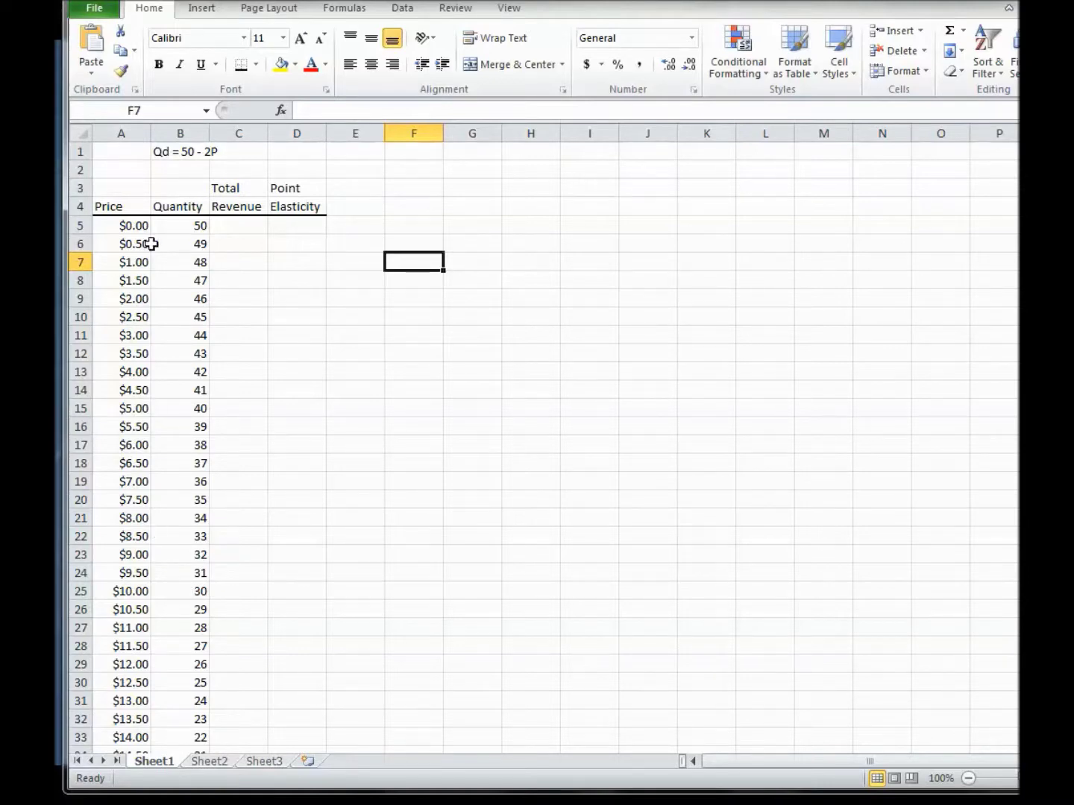
Check the demand equation in B1, then enter =A5*B5 in C5.
left_click(161, 154)
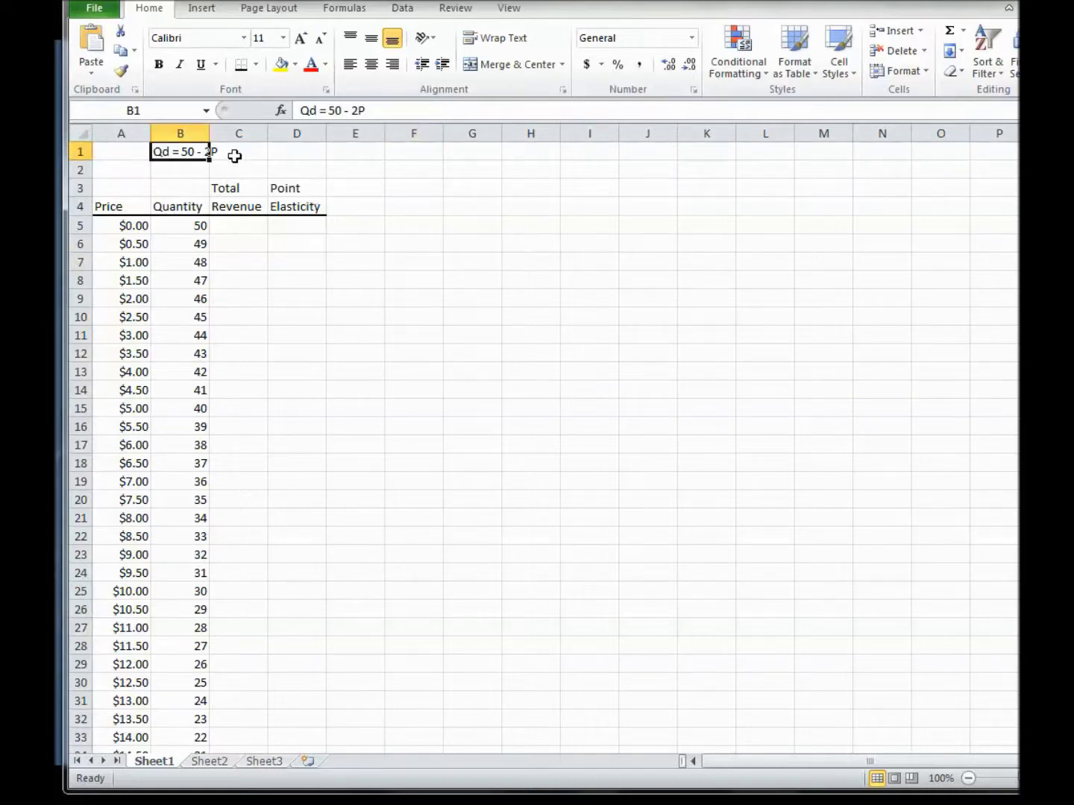
left_click(505, 252)
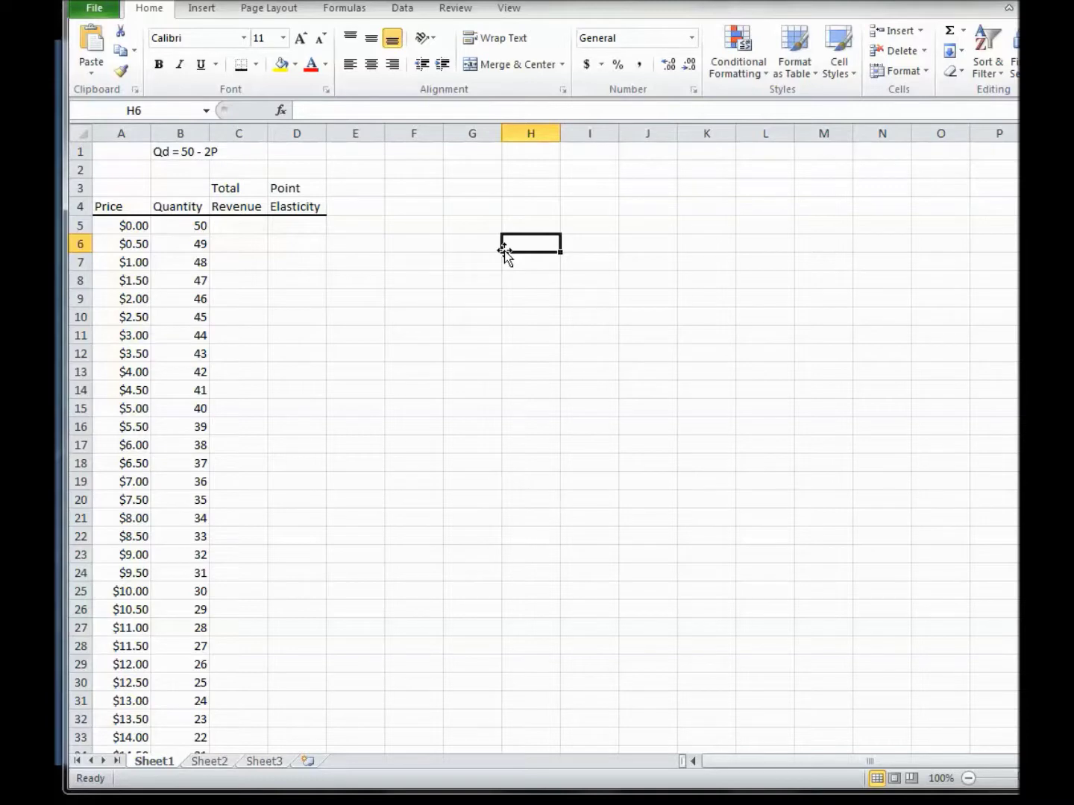
left_click(247, 226)
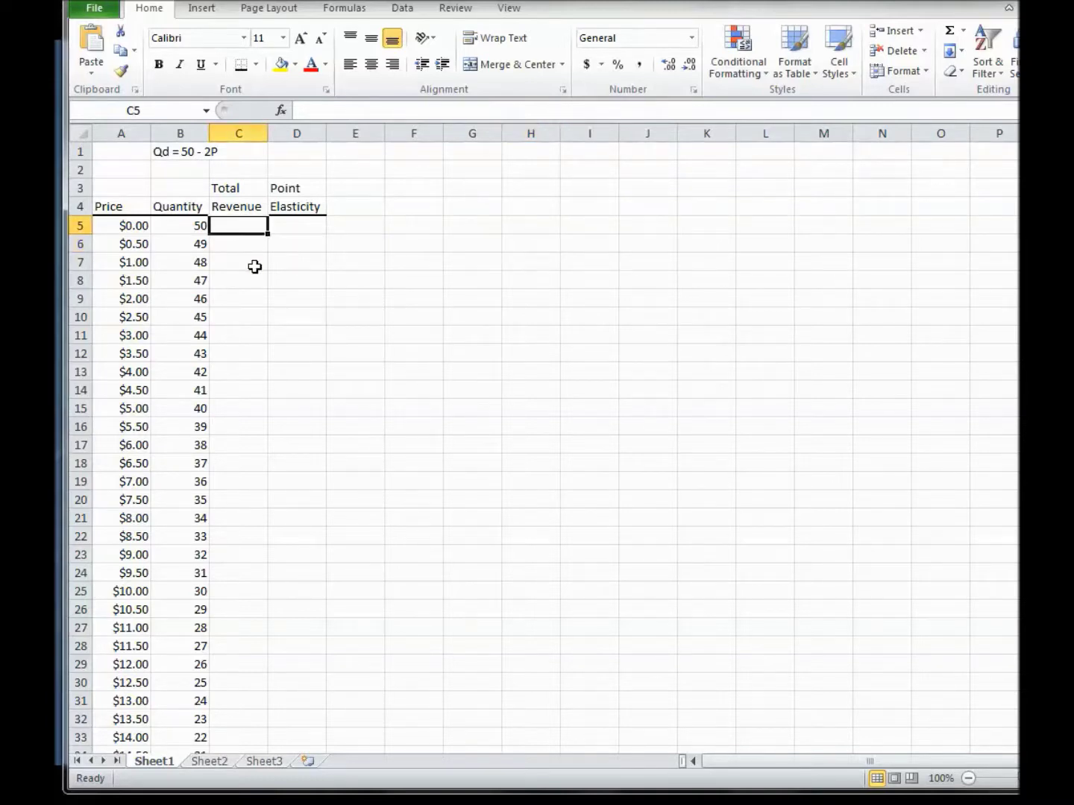
type("=")
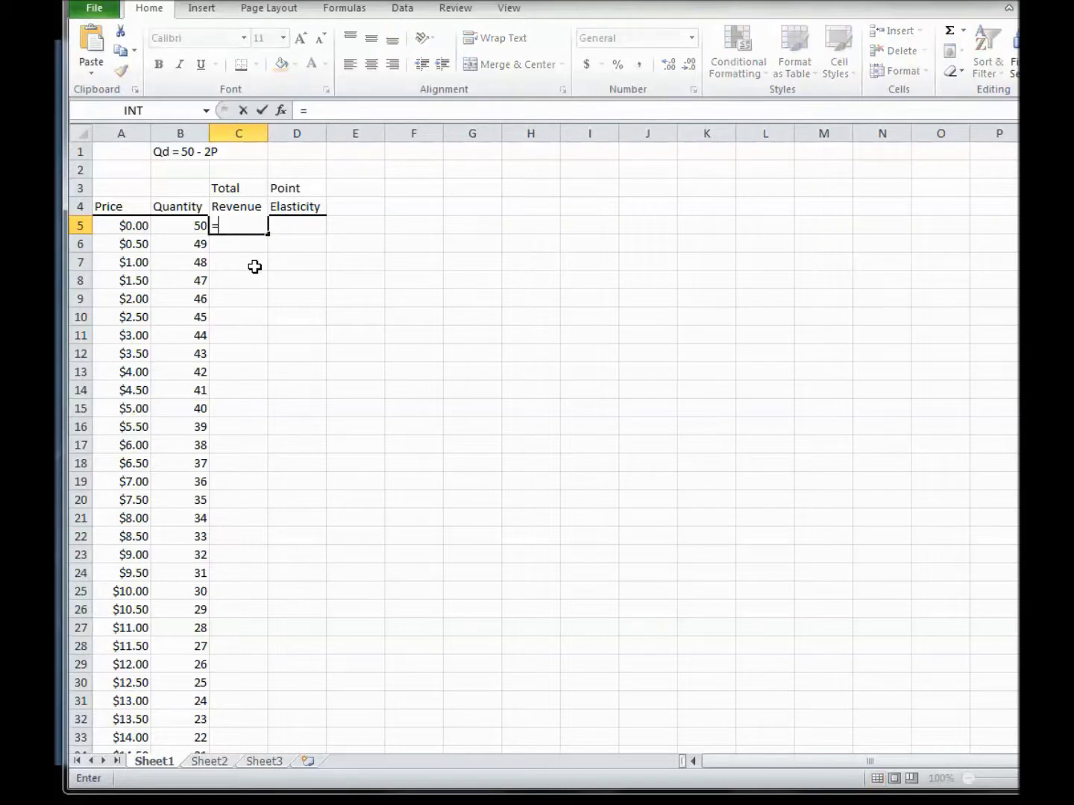
key("Left")
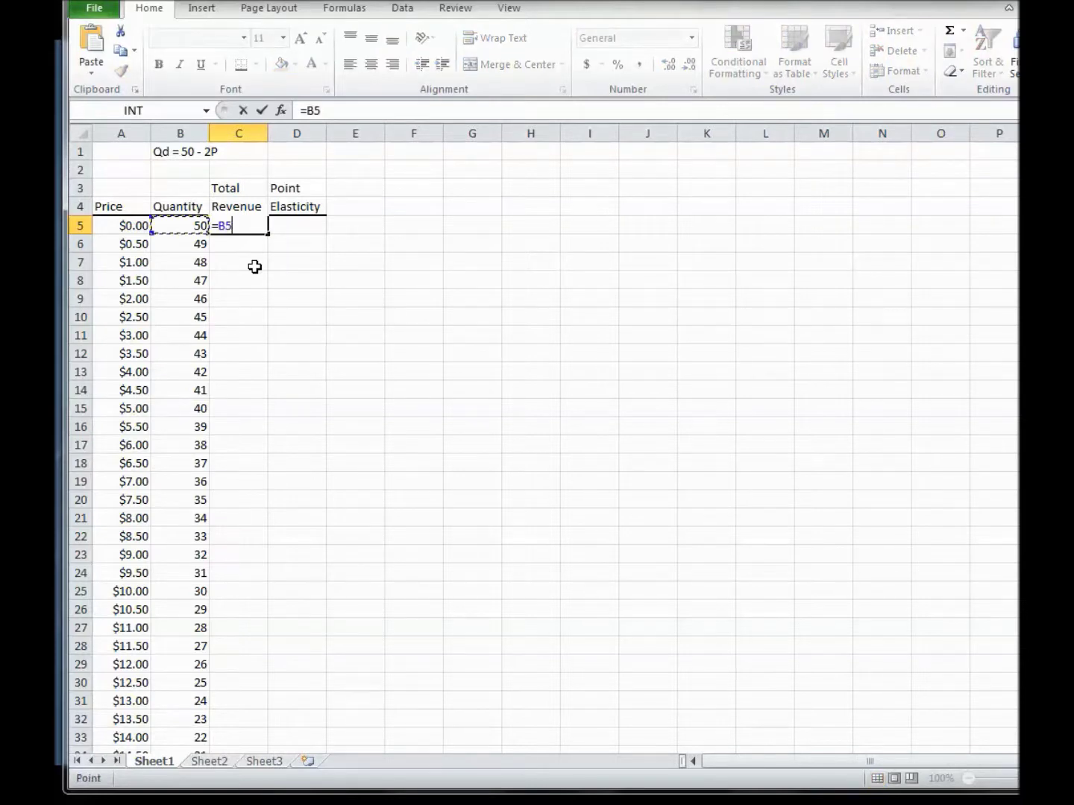
key("Left")
type("*")
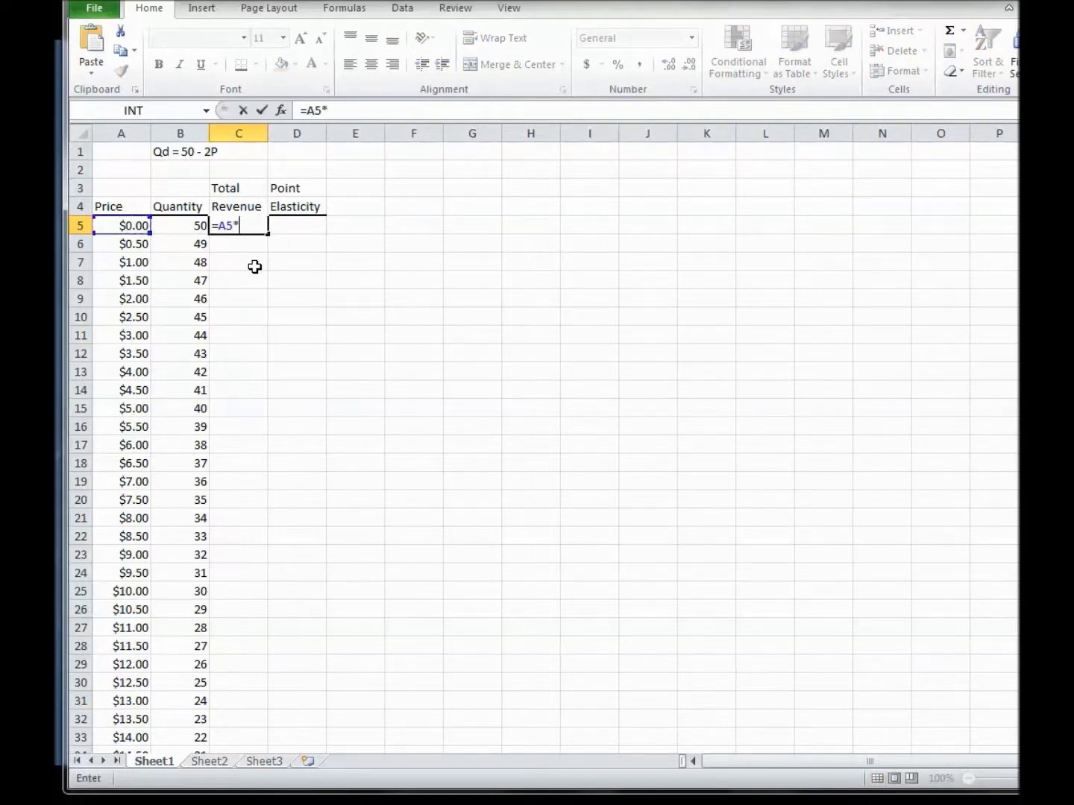
key("Left")
key("Return")
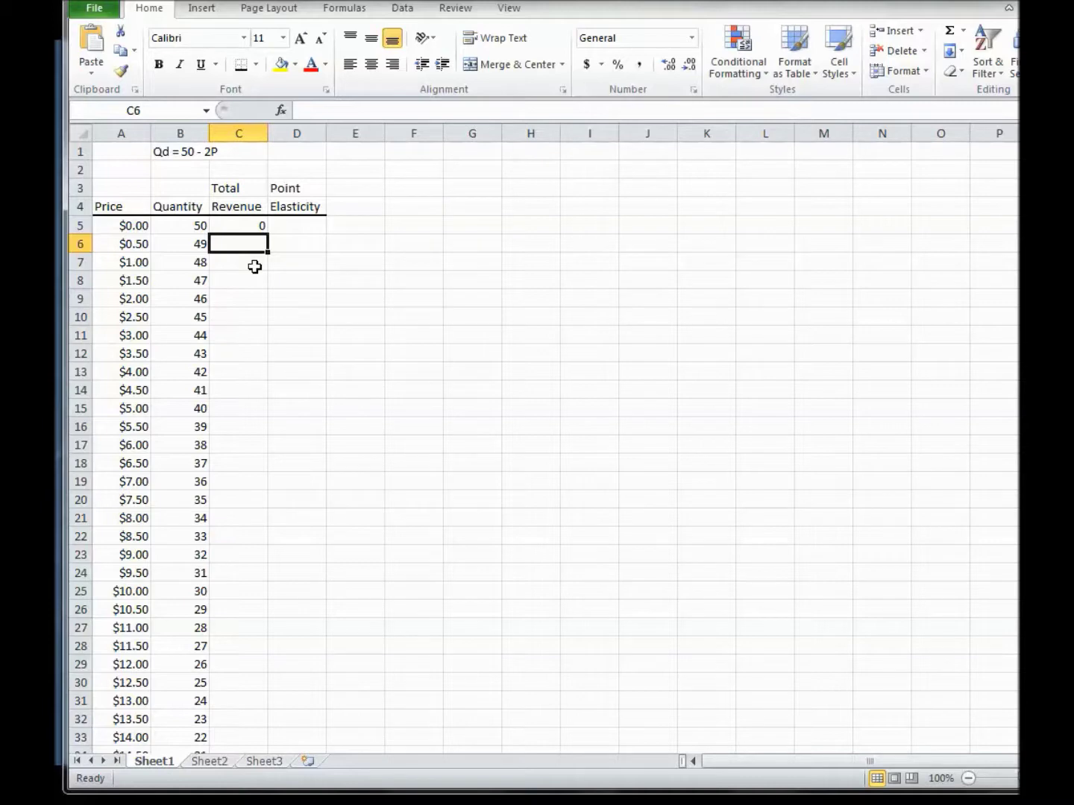
Copy the C5 revenue formula down through C55.
key("Up")
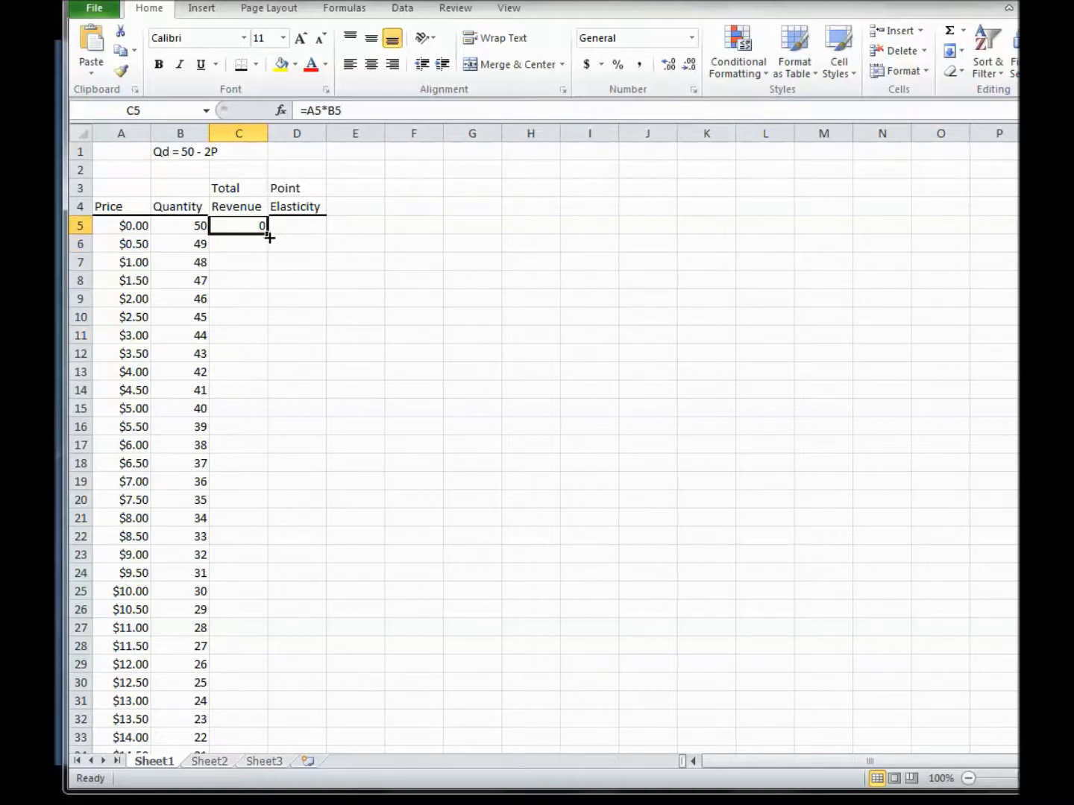
left_click_drag(269, 236, 268, 253)
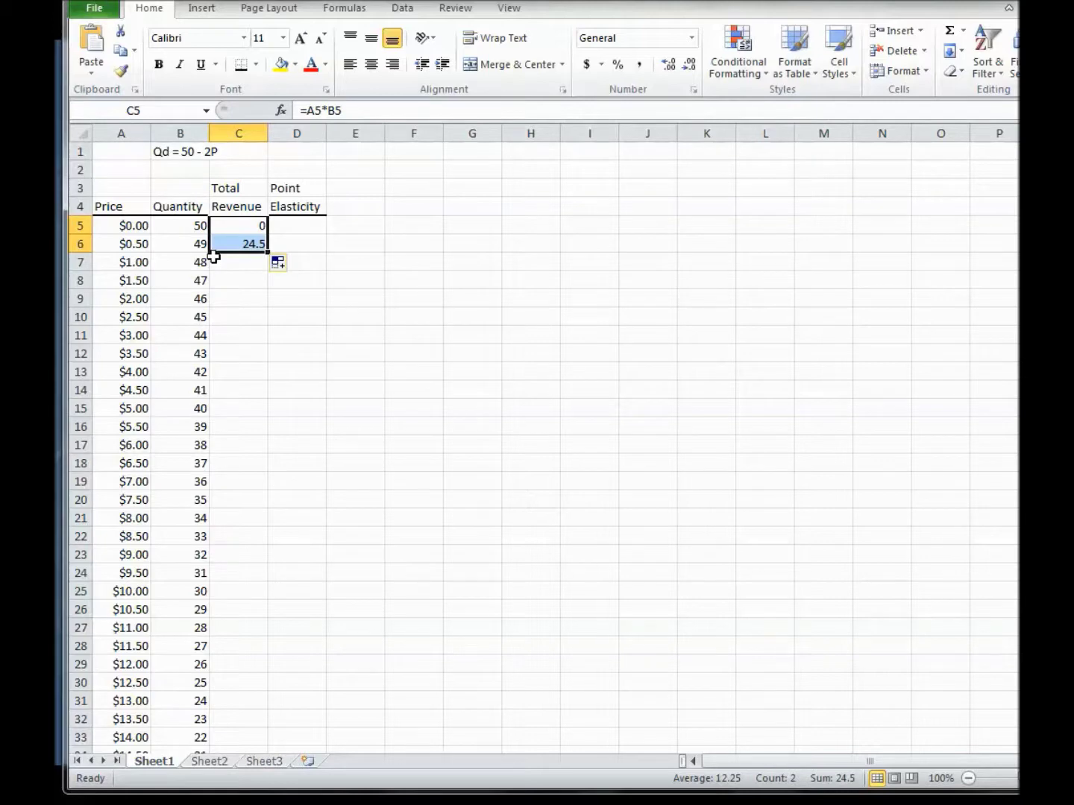
left_click(248, 241)
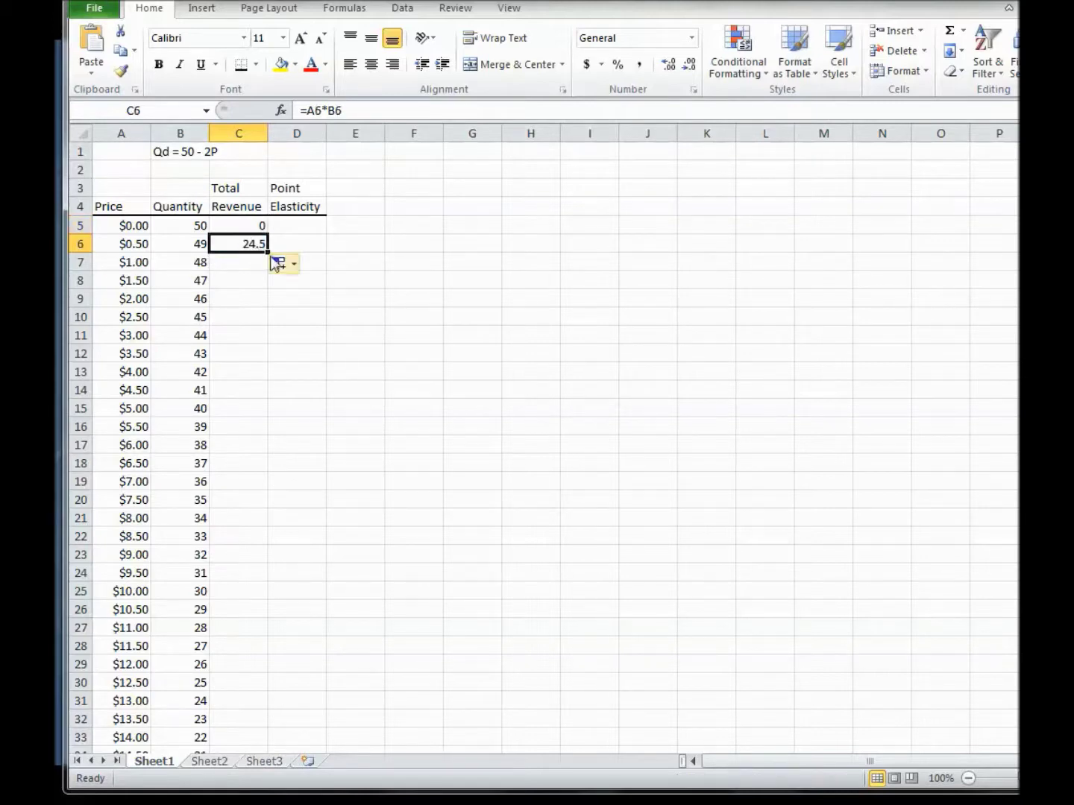
left_click_drag(266, 253, 254, 727)
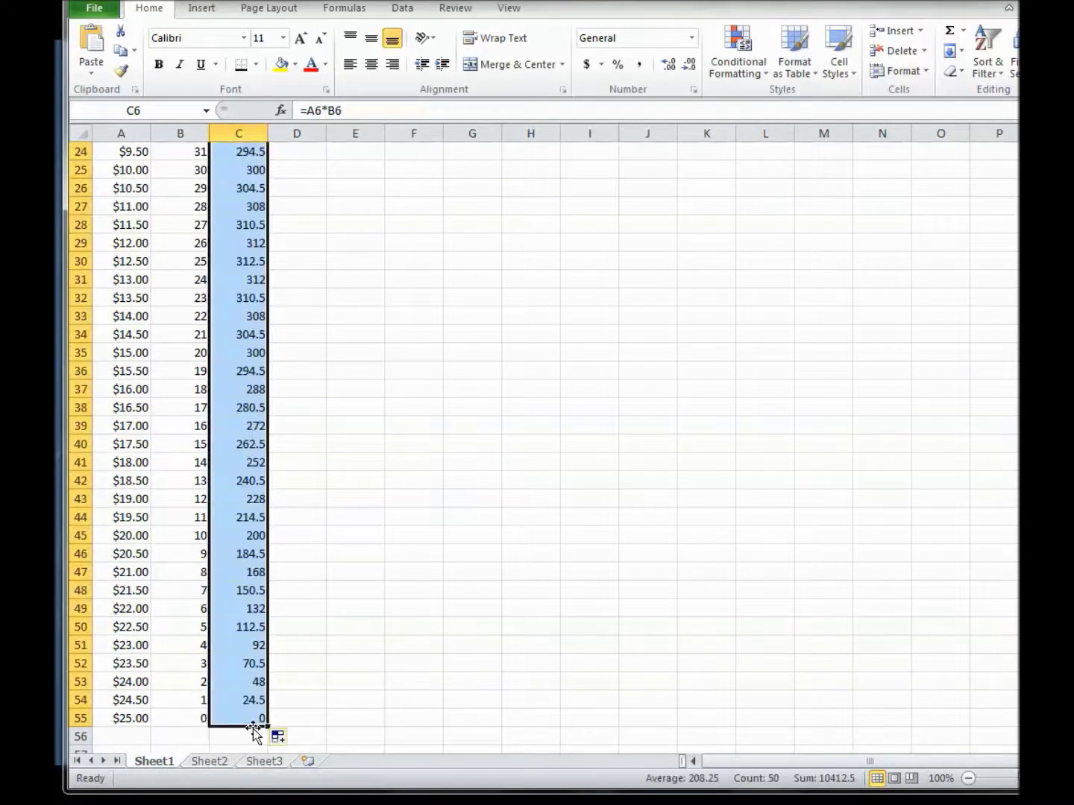
scroll(472, 576, "up", 8)
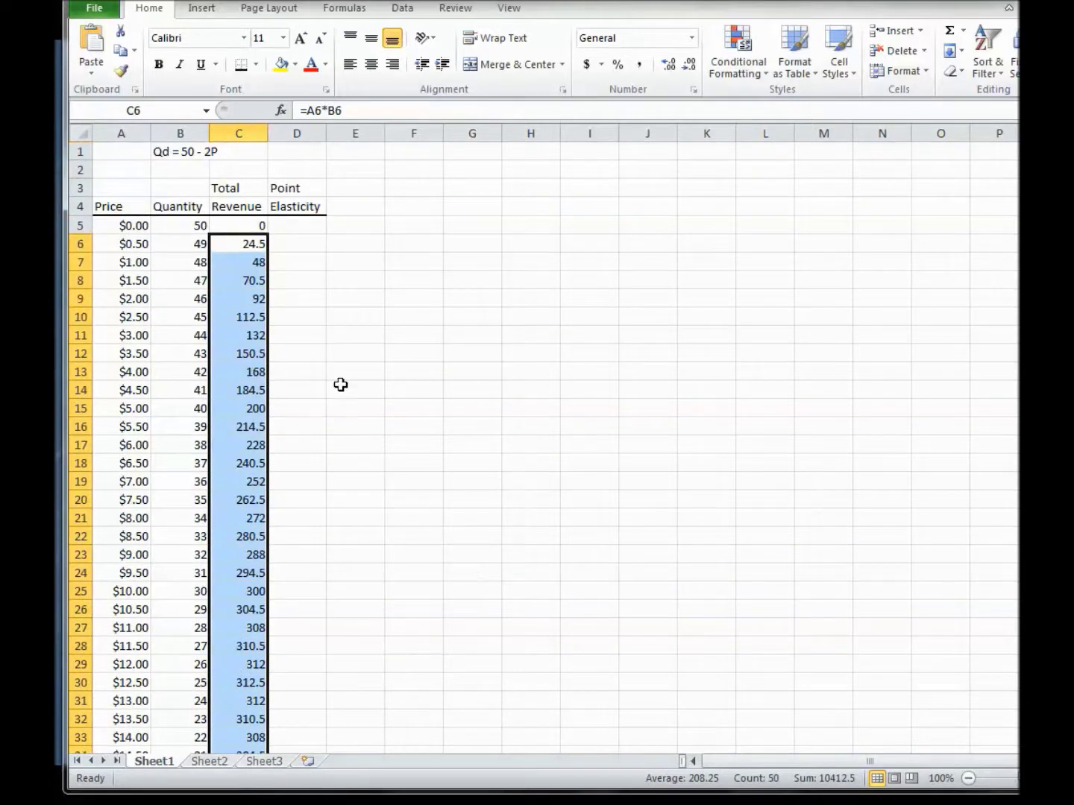
Format C5:C55 as Number with 1 decimal place.
left_click_drag(249, 228, 248, 317)
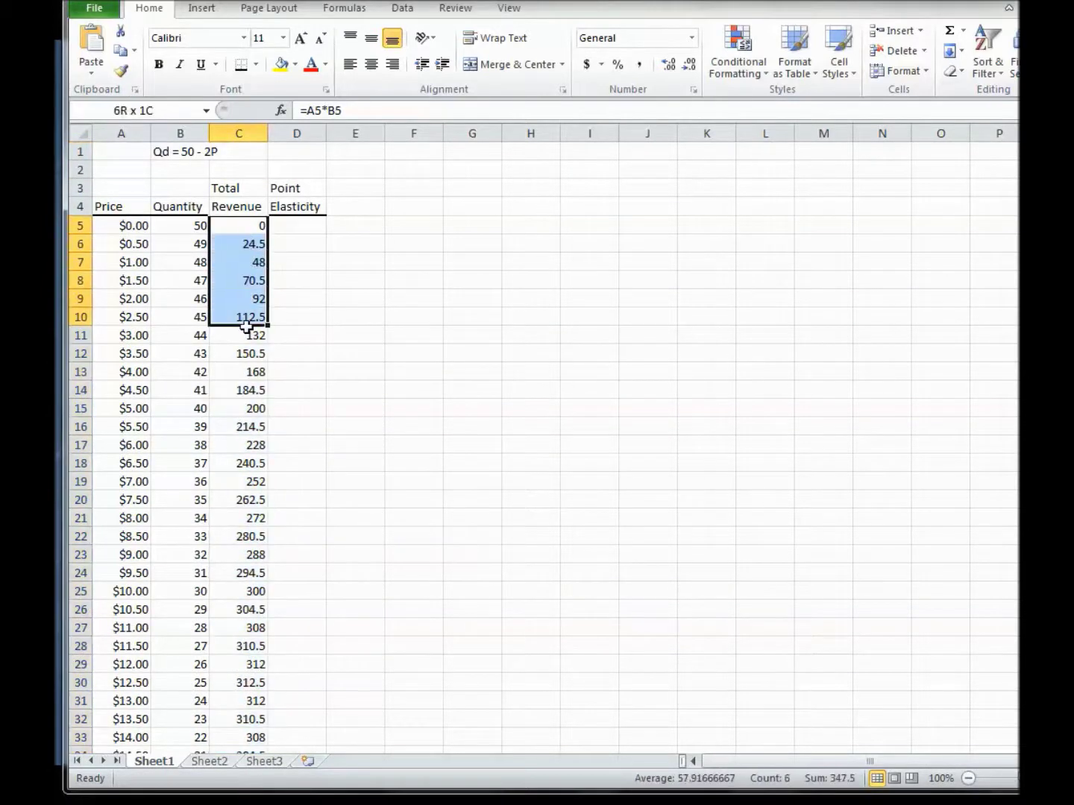
key("ctrl+shift+Down")
key("ctrl+1")
key("Return")
left_click(555, 601)
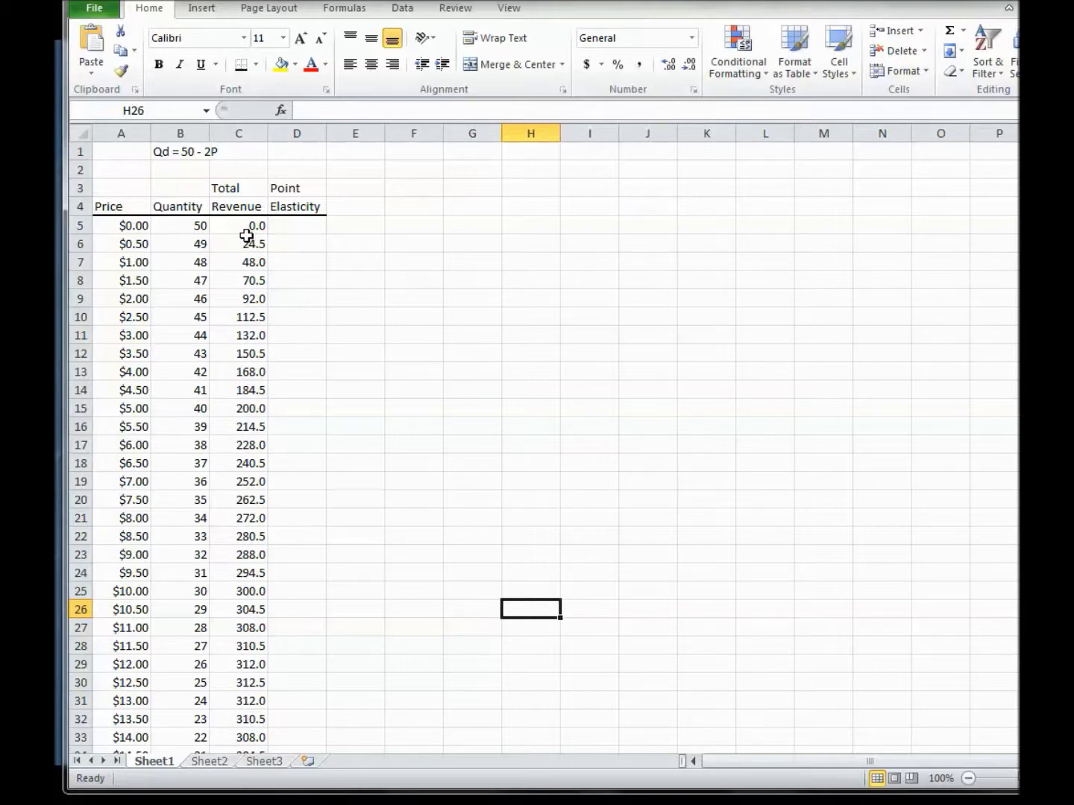
Review the revenue column peaking at 312.5, then select cell D5.
scroll(246, 256, "down", 2)
scroll(248, 263, "down", 2)
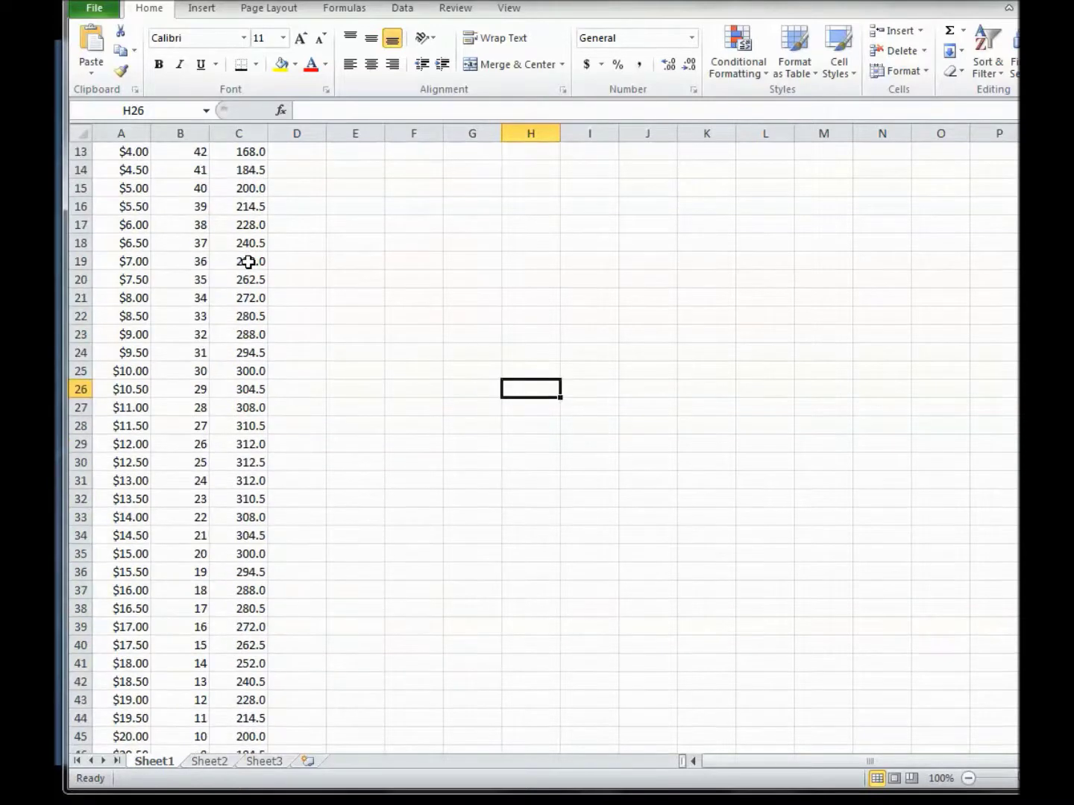
scroll(249, 261, "down", 1)
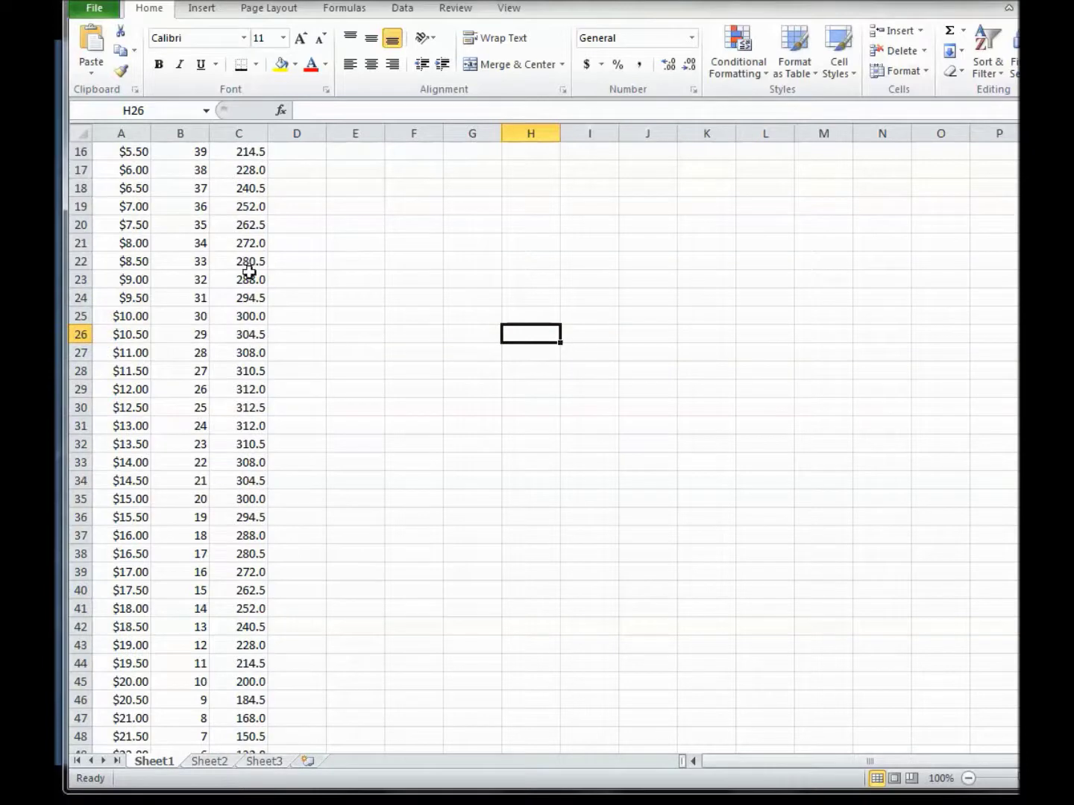
scroll(252, 332, "down", 1)
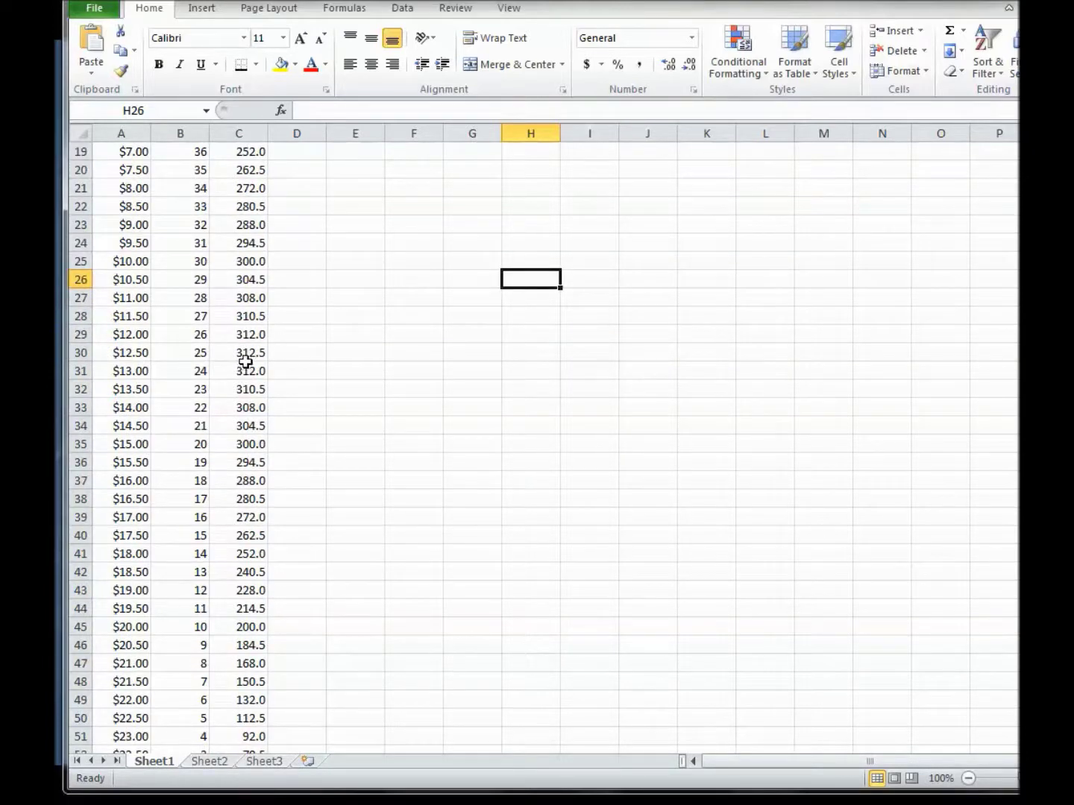
scroll(244, 366, "down", 3)
scroll(245, 364, "down", 1)
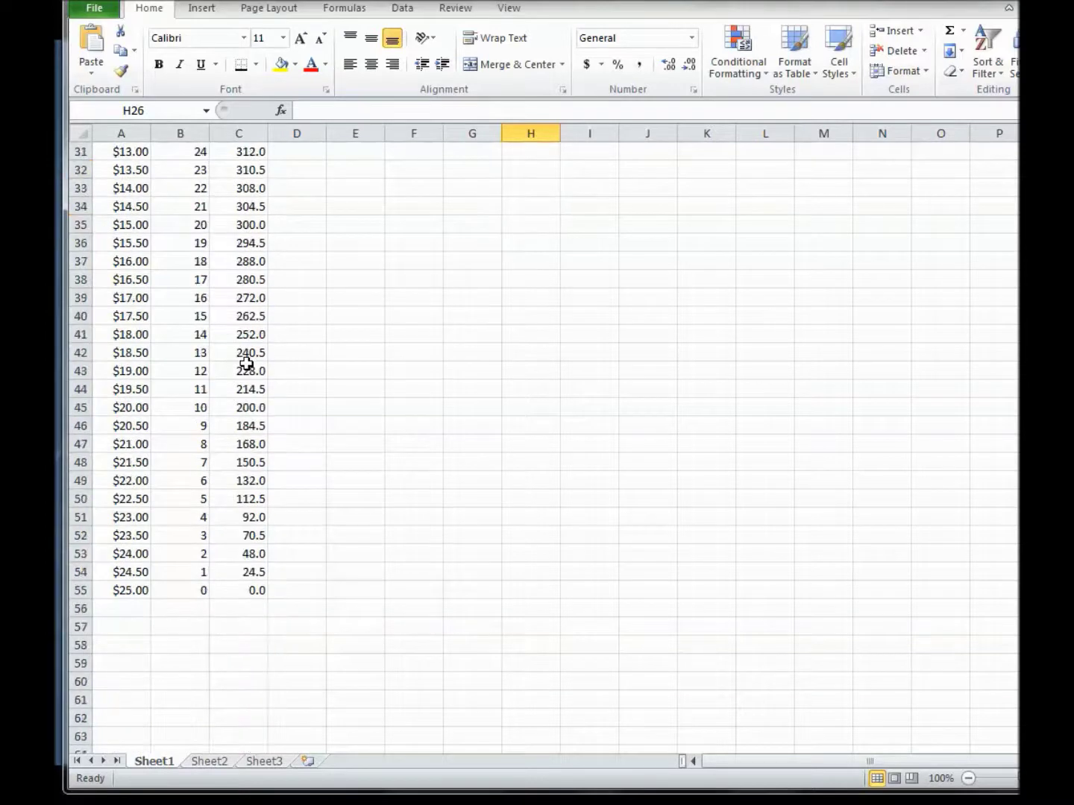
scroll(247, 590, "up", 10)
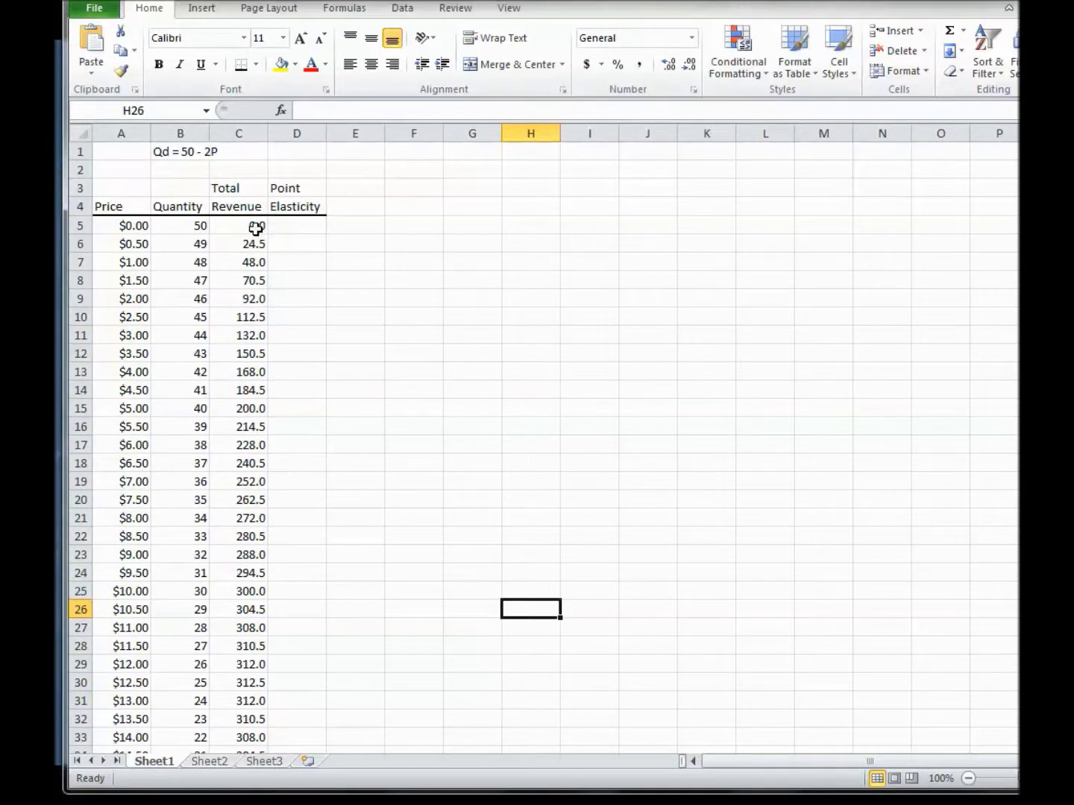
scroll(257, 228, "down", 10)
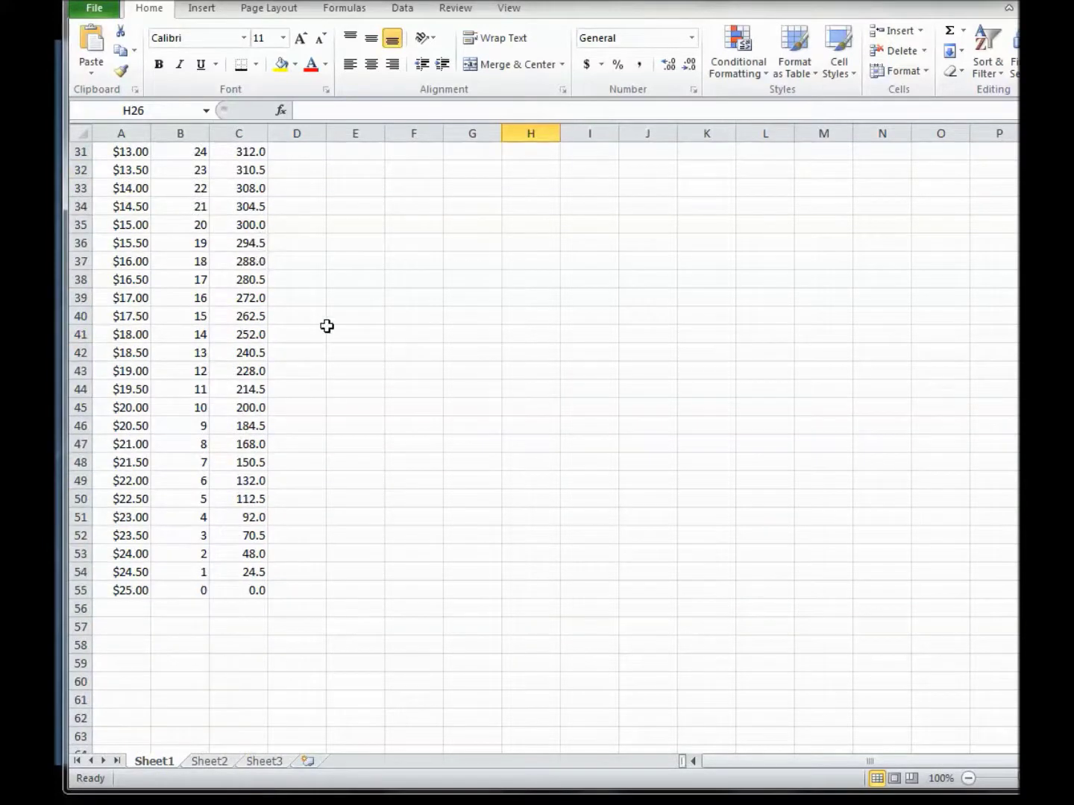
scroll(324, 335, "up", 10)
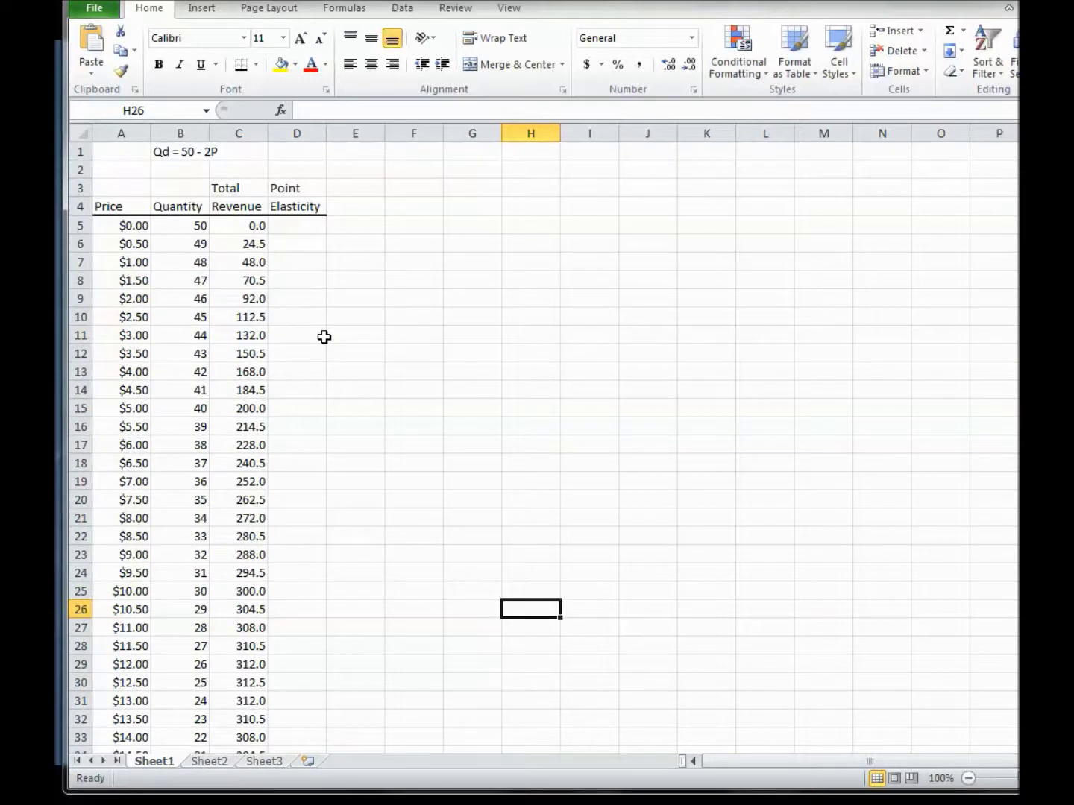
left_click(305, 228)
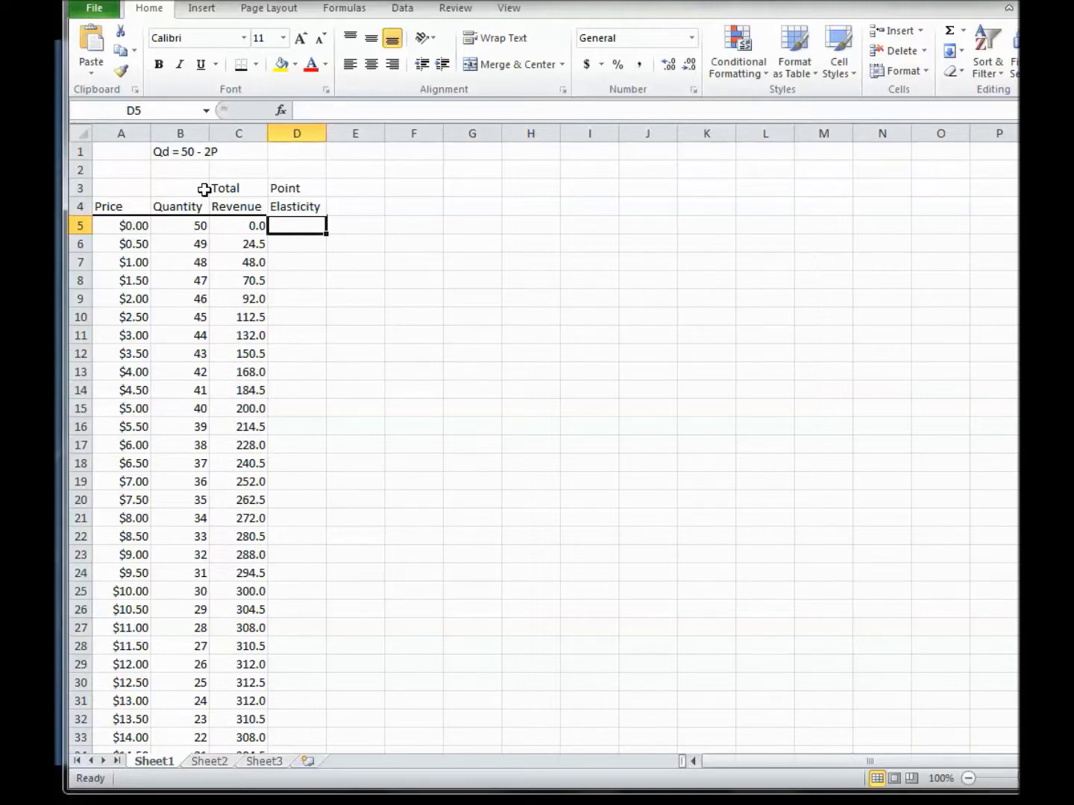
type("=(1/")
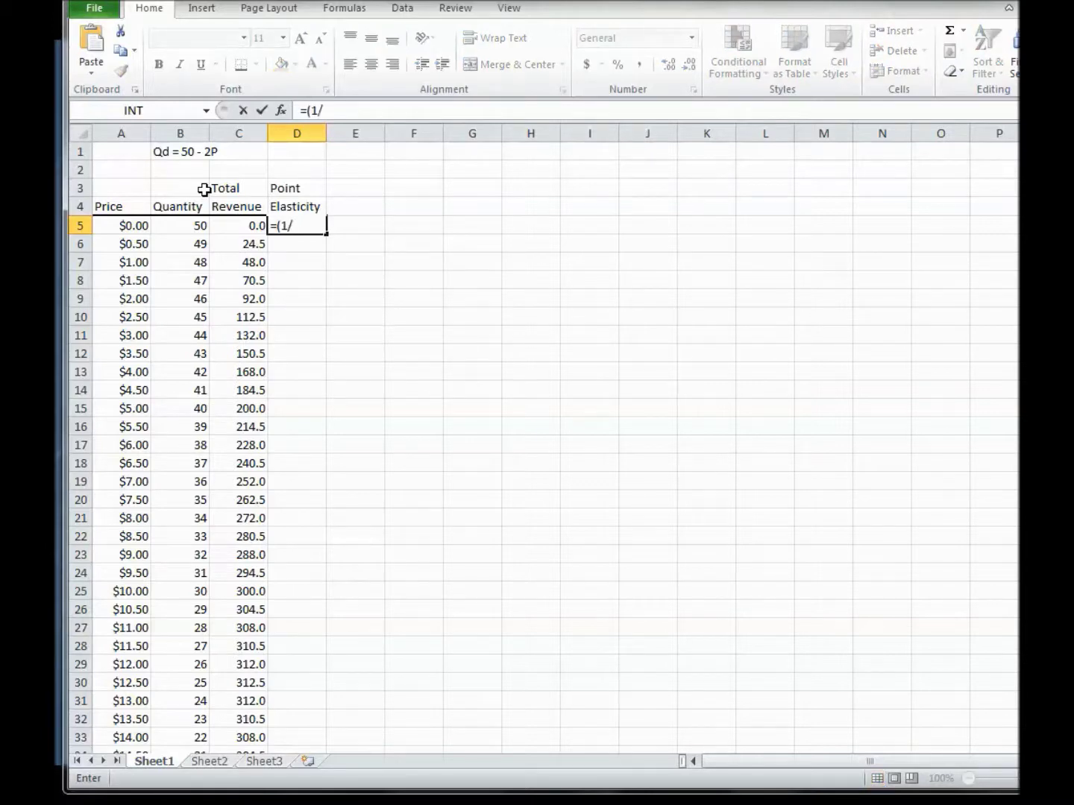
type("-.5)*")
Complete the D5 formula =(1/-.5)*A5/B5 and commit it.
key("Left")
key("Left")
key("Left")
type("/")
key("Left")
key("Left")
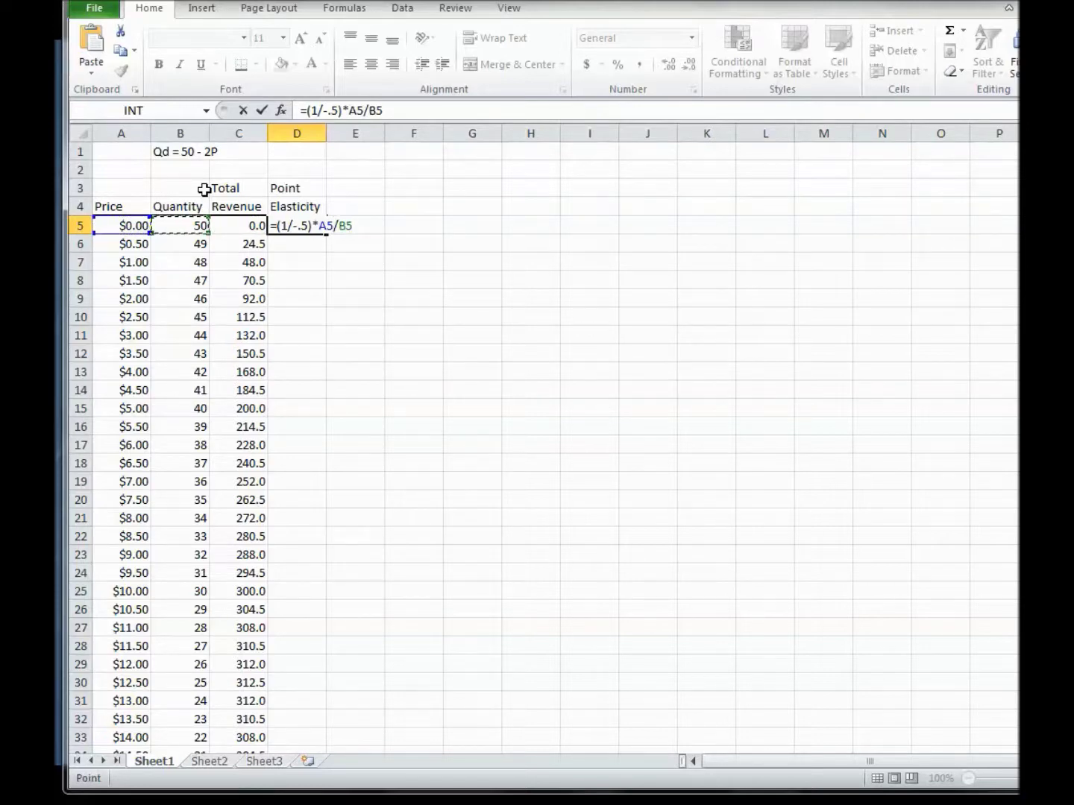
key("Return")
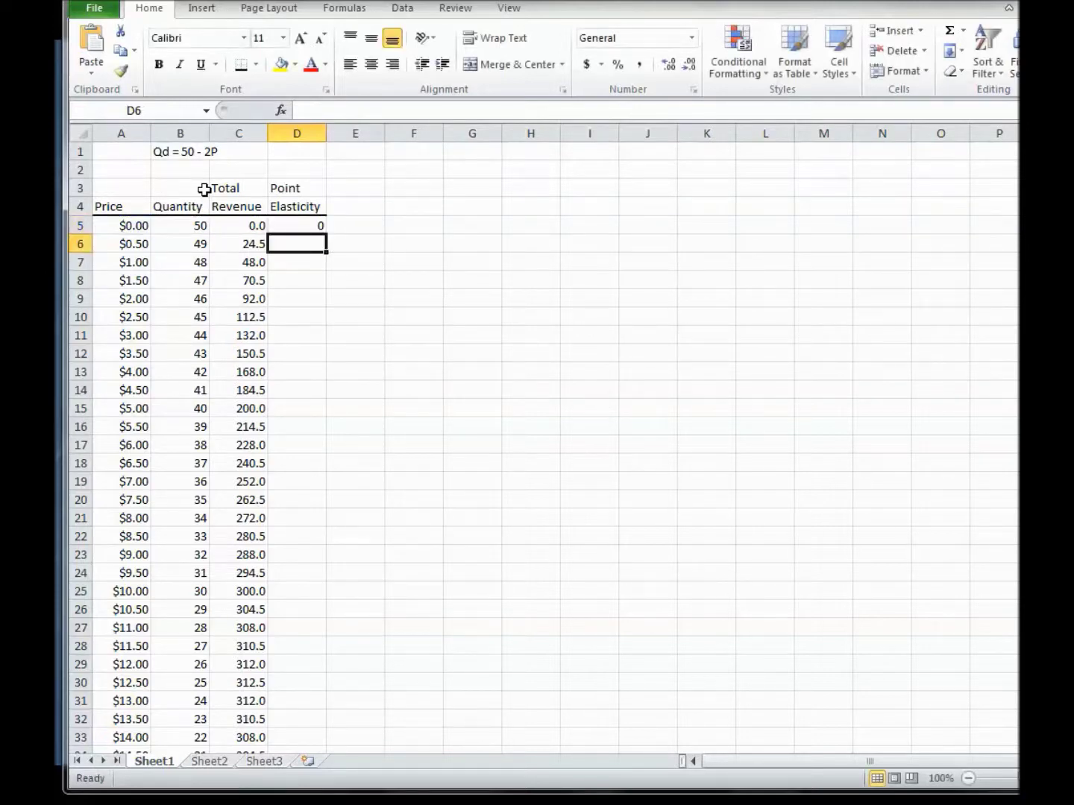
Copy the D5 elasticity formula down through D55.
left_click(308, 225)
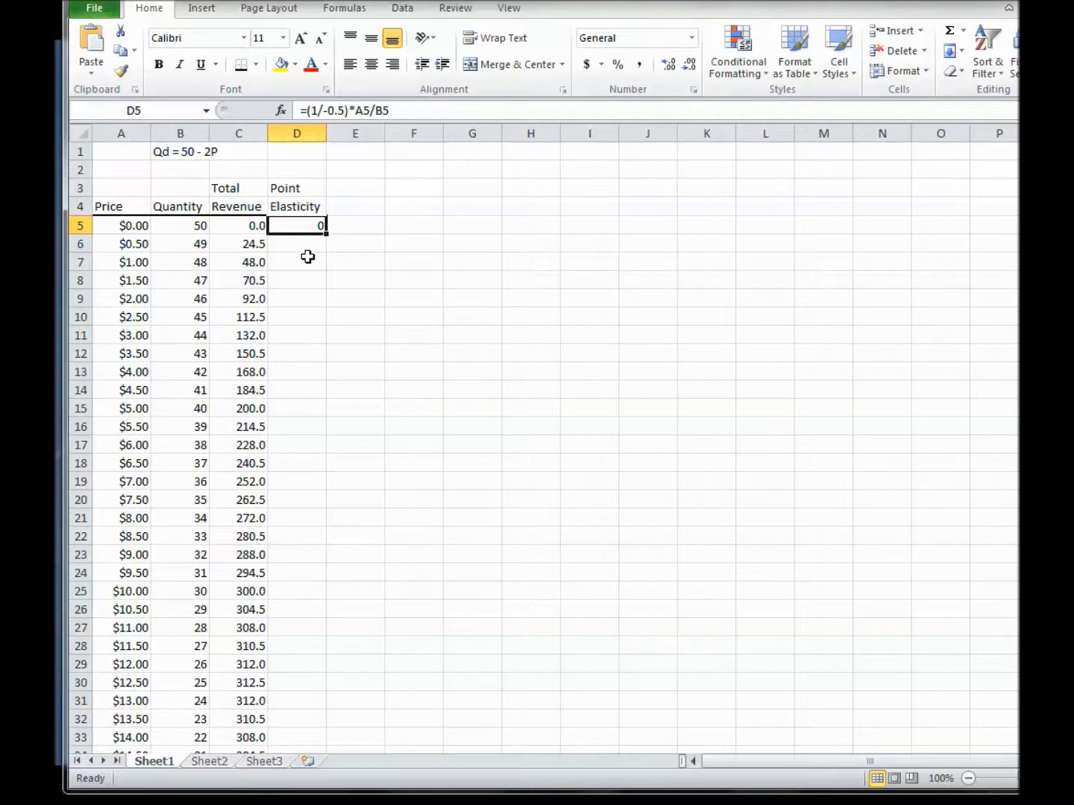
left_click_drag(325, 235, 314, 725)
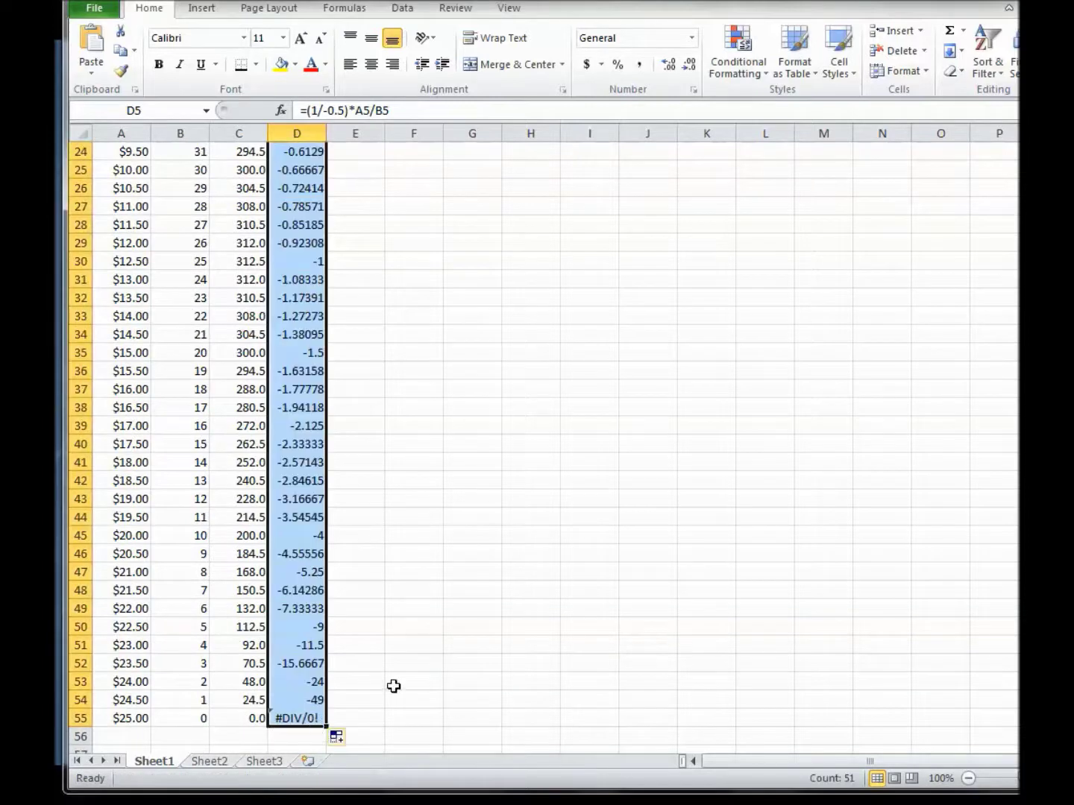
scroll(467, 625, "up", 8)
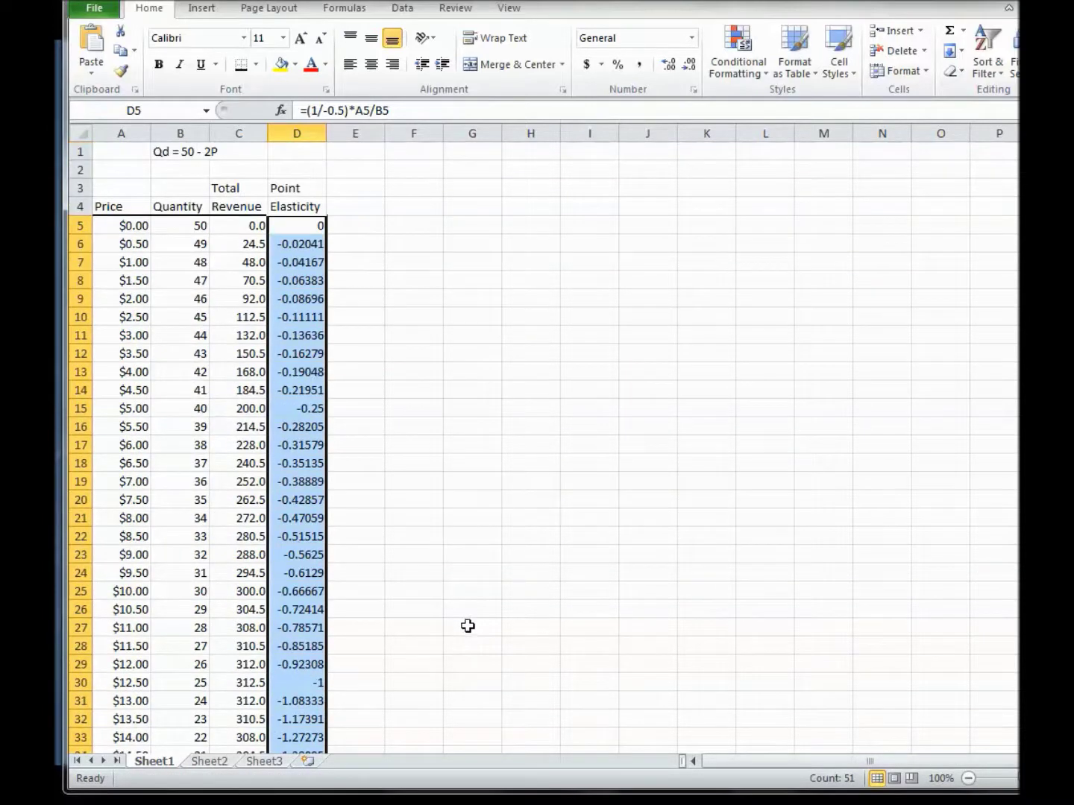
right_click(293, 294)
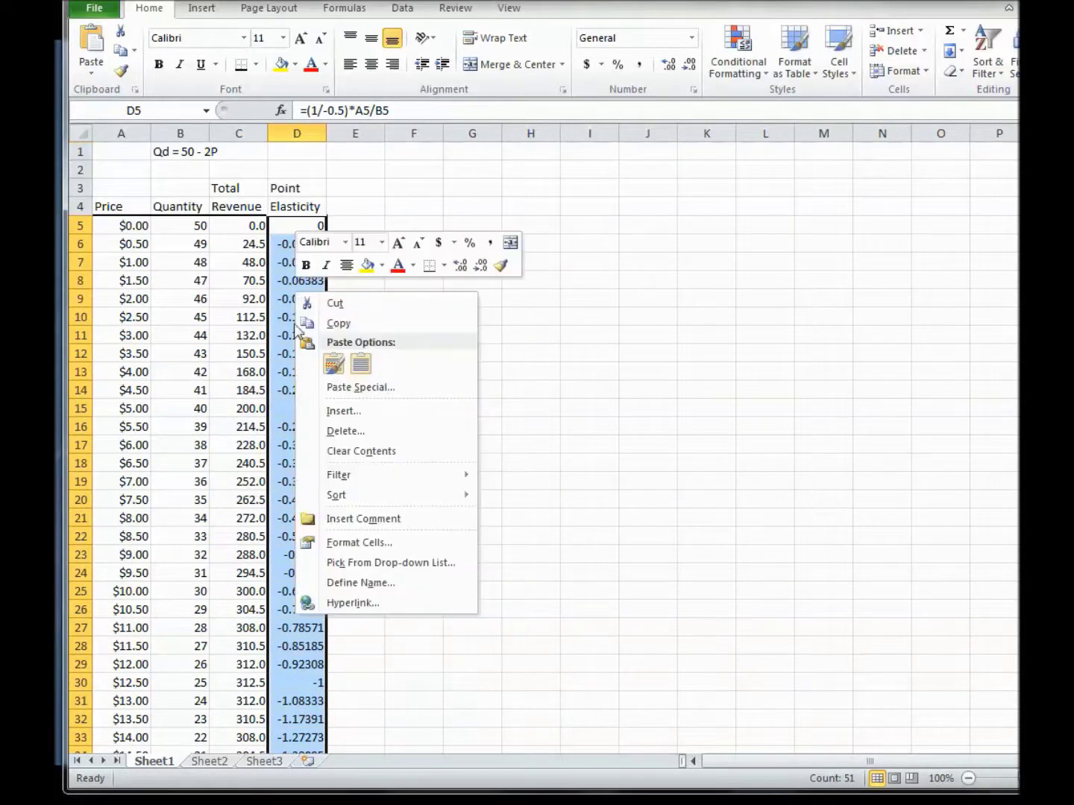
Format the column D elasticity values as Number with 2 decimal places.
left_click(347, 544)
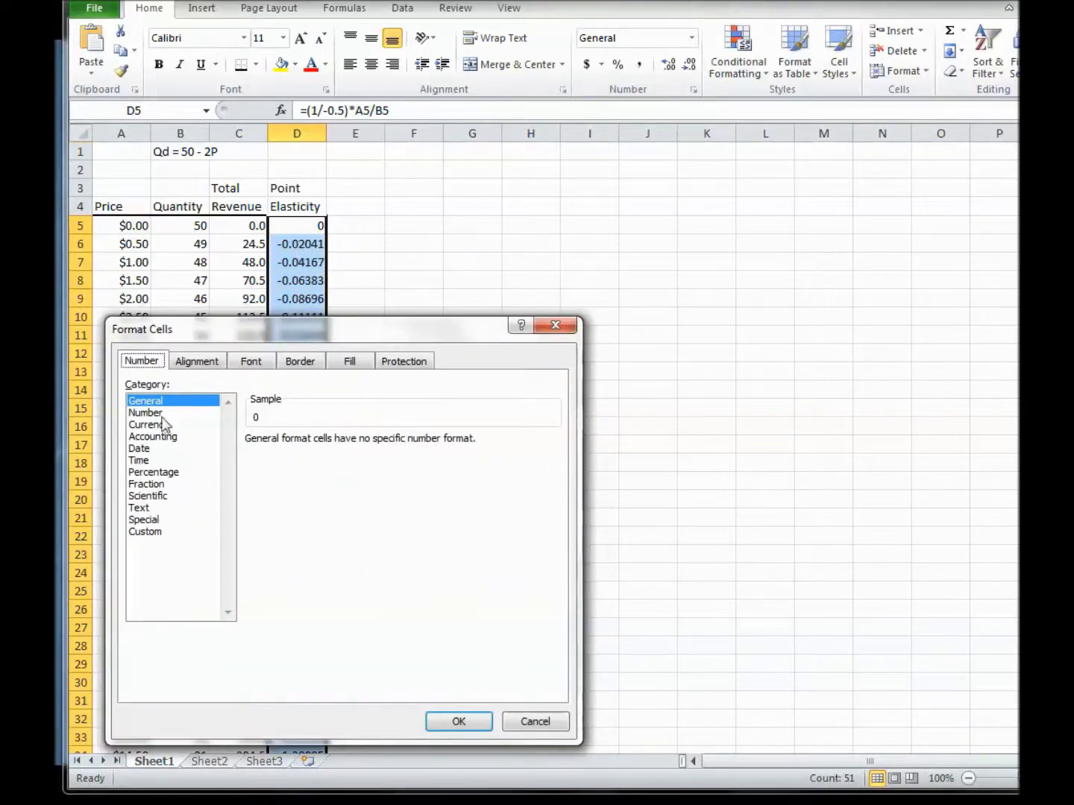
left_click(158, 413)
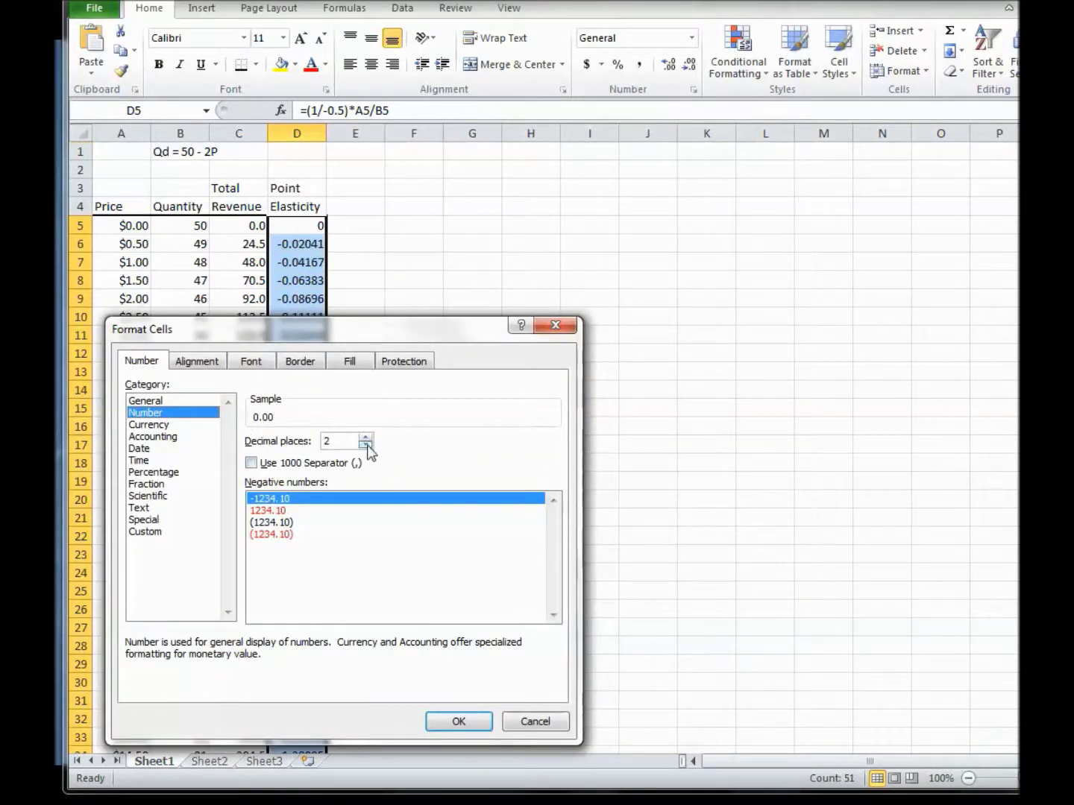
left_click(444, 716)
left_click(555, 610)
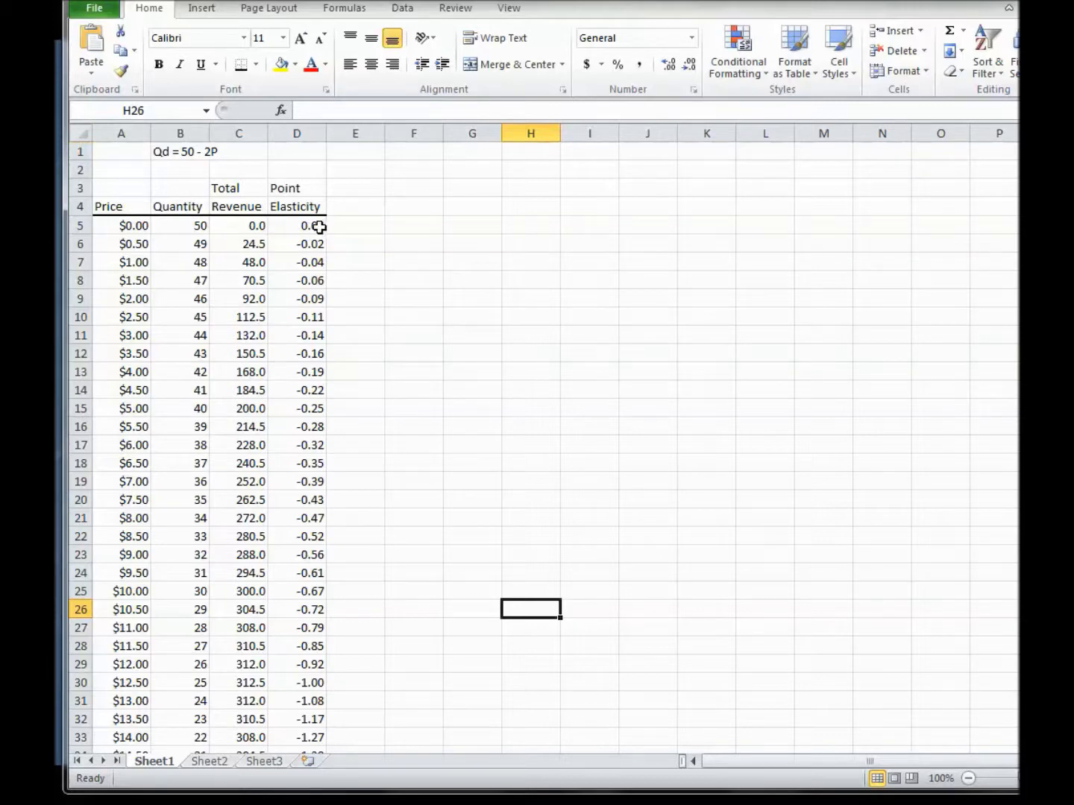
Fill the elastic cells D31:D54 yellow.
scroll(314, 228, "down", 10)
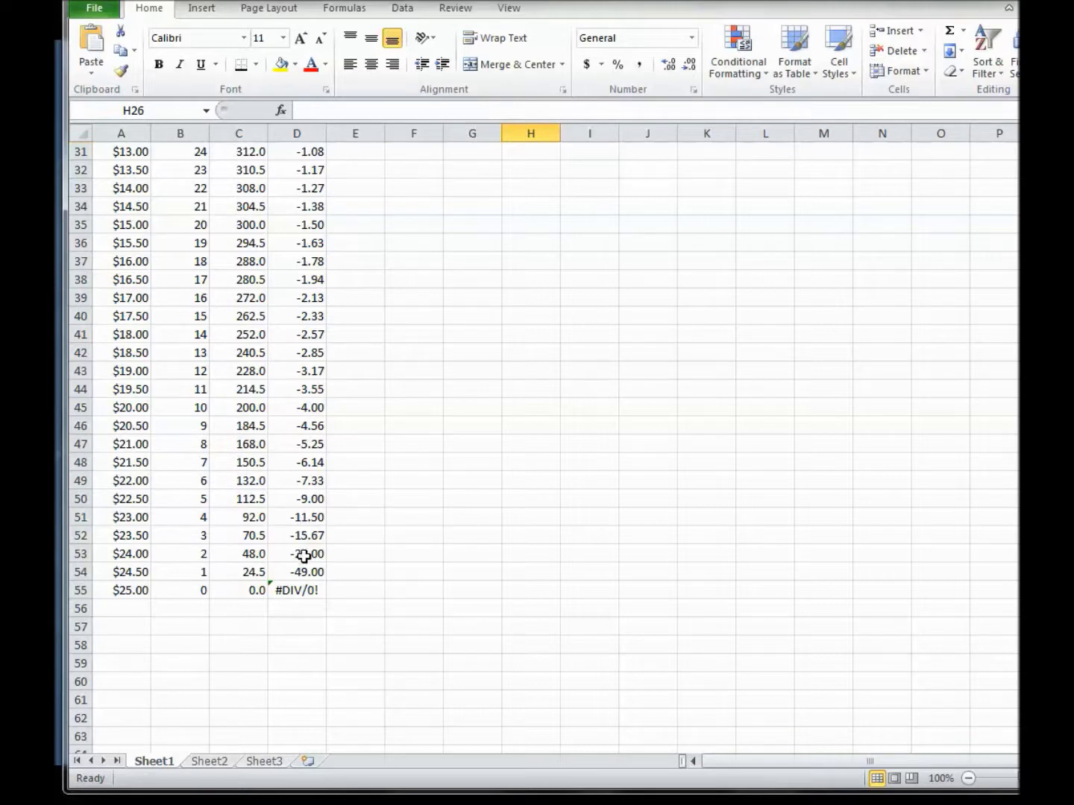
left_click_drag(312, 576, 296, 228)
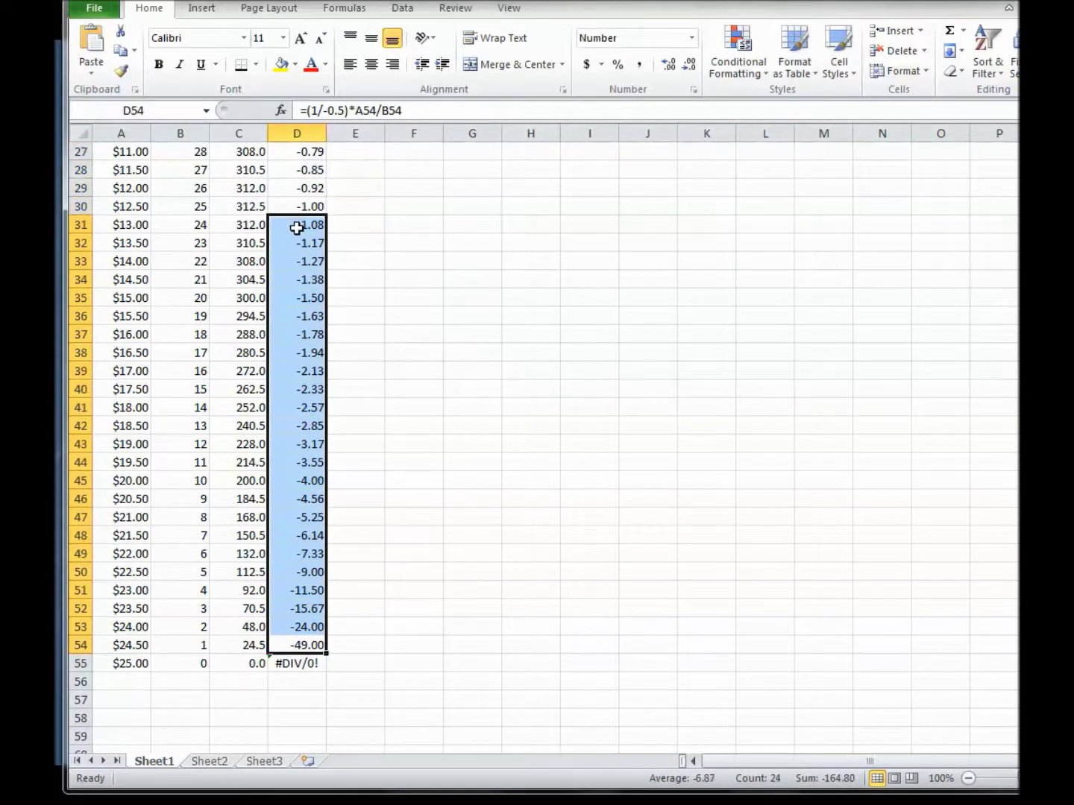
left_click(281, 63)
left_click(439, 240)
scroll(433, 265, "up", 5)
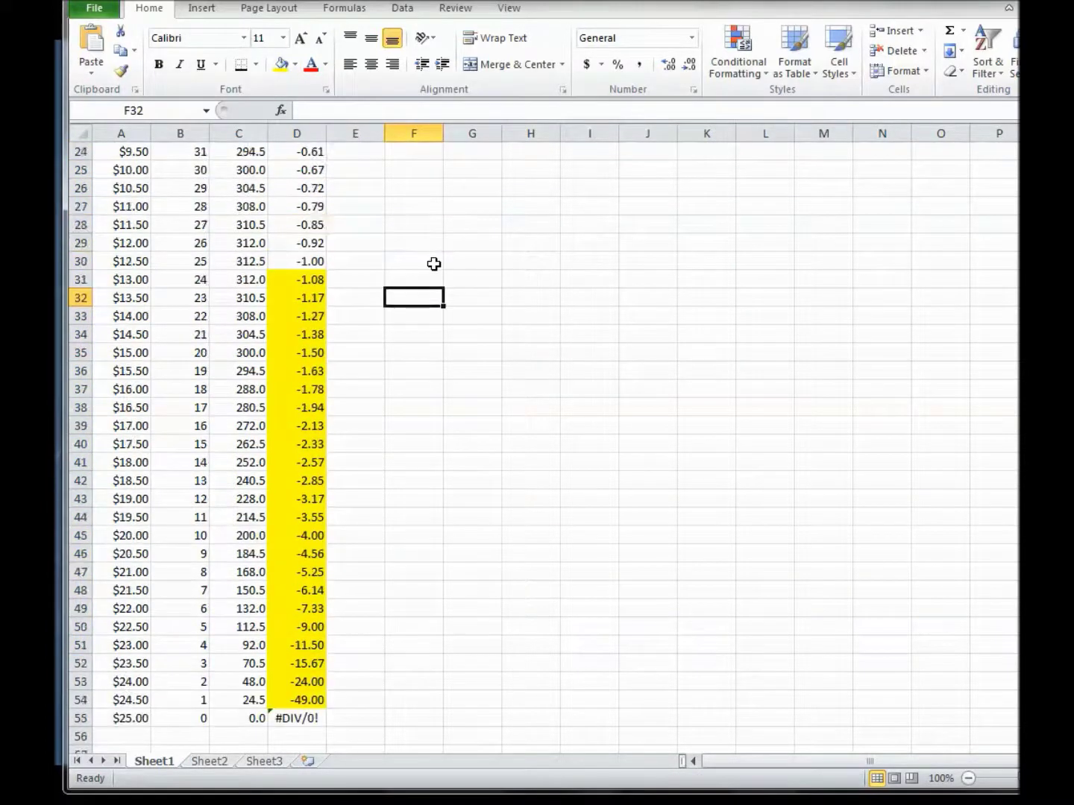
Fill the inelastic cells D5:D29 green.
left_click_drag(314, 462, 294, 210)
left_click(297, 65)
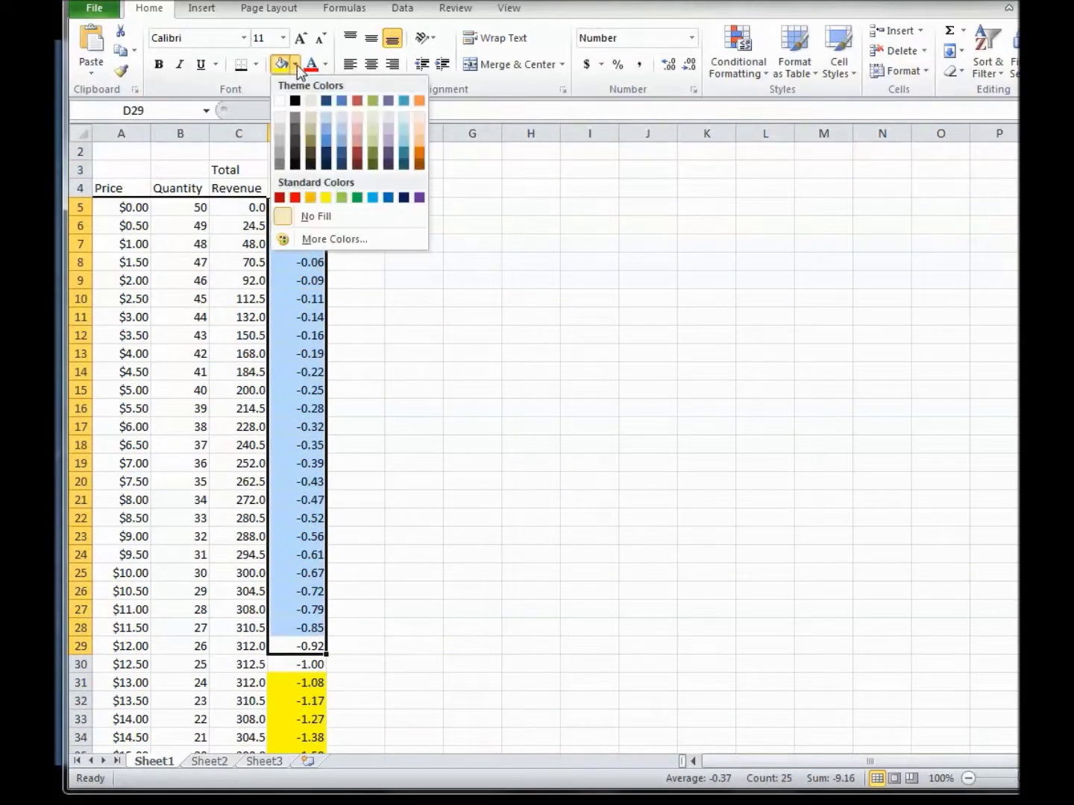
left_click(342, 198)
left_click(467, 317)
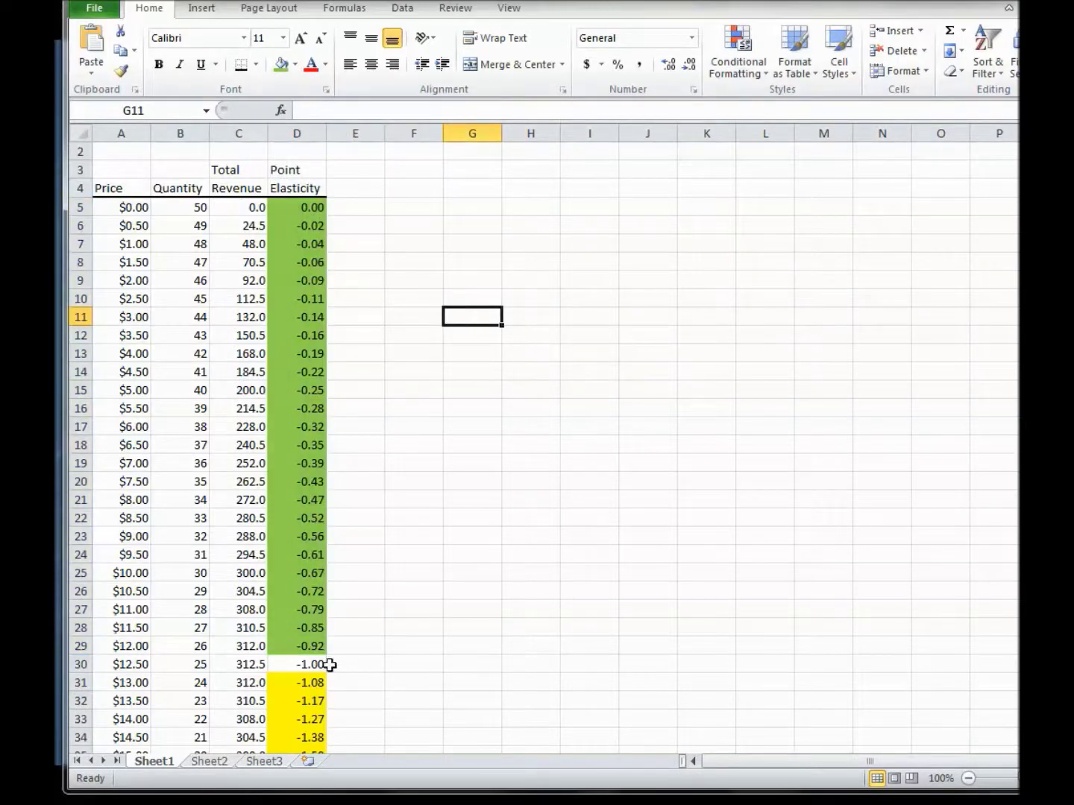
Fill the unit-elastic cell D30 light blue.
left_click(310, 664)
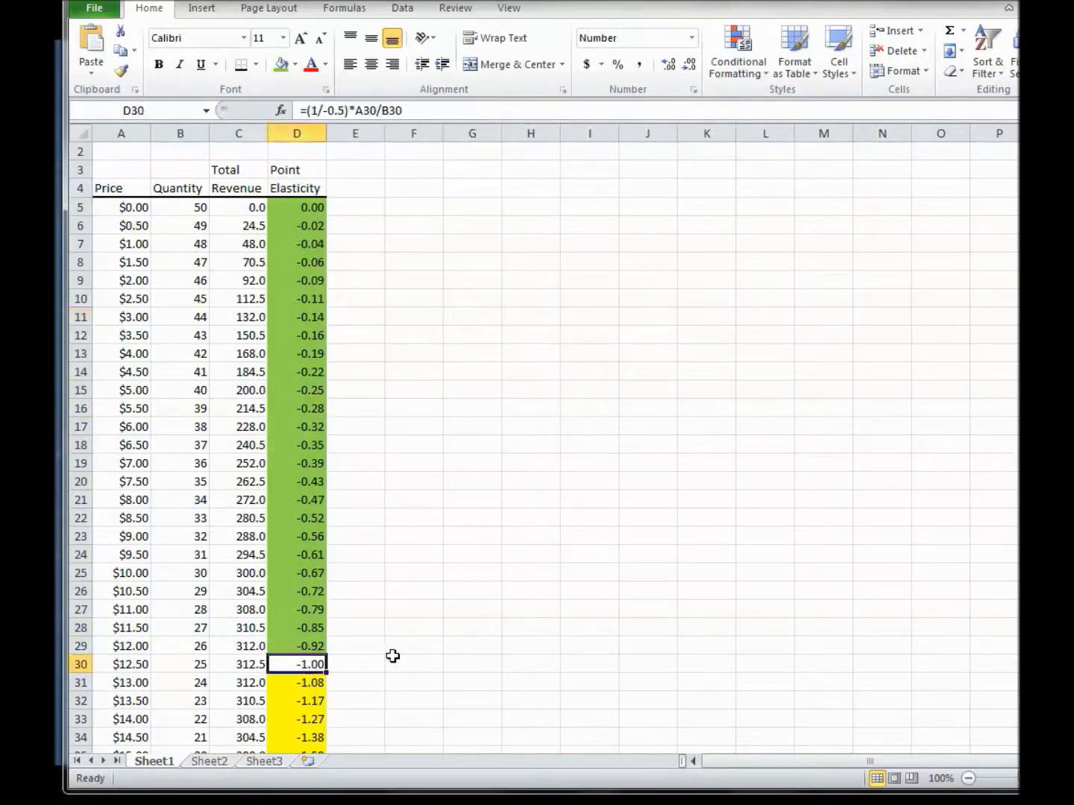
left_click(296, 64)
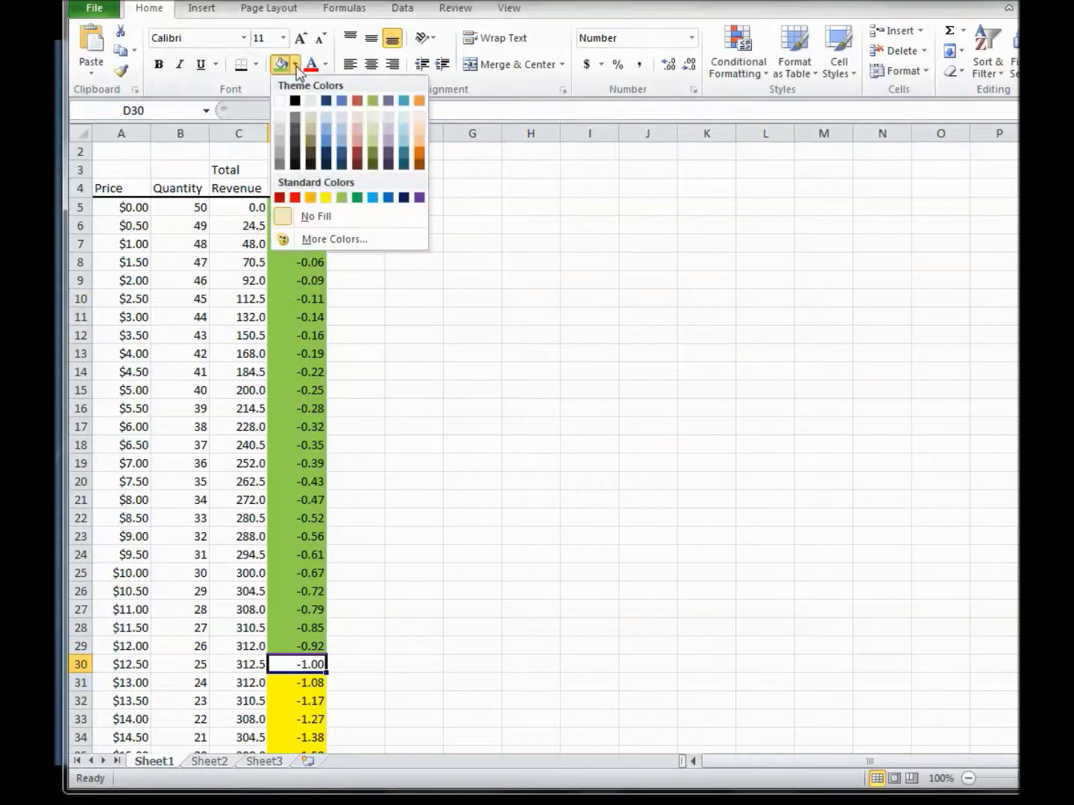
left_click(372, 198)
left_click(473, 462)
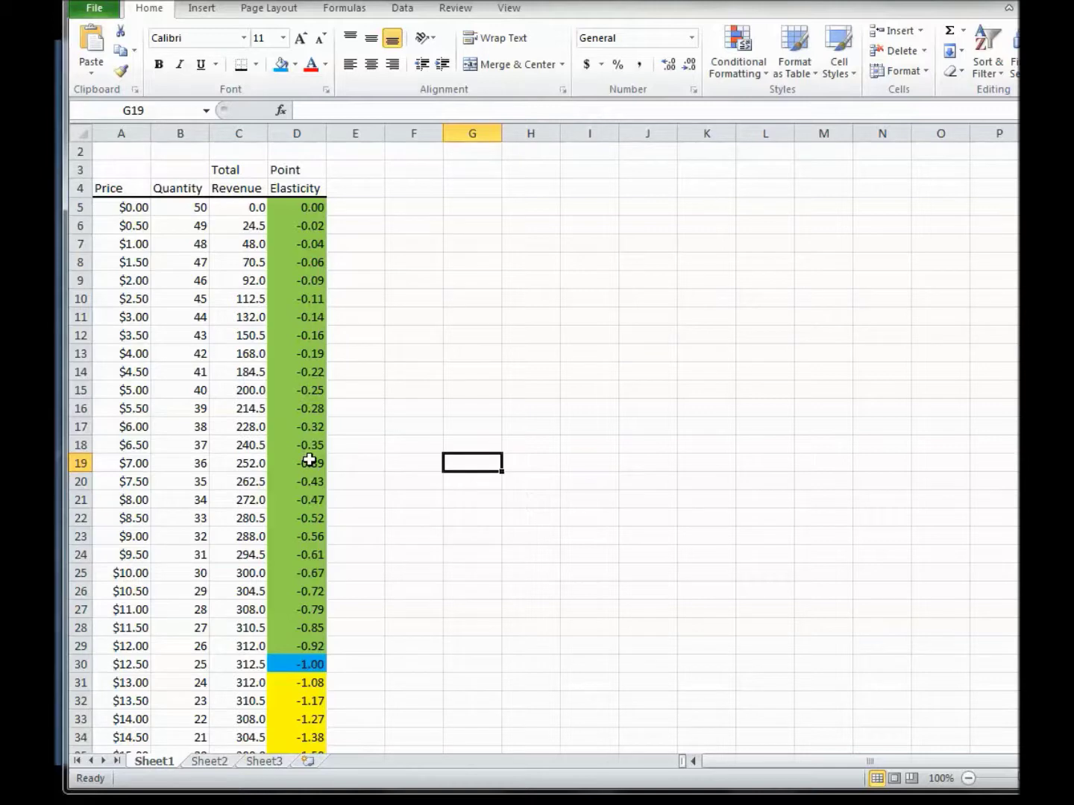
scroll(391, 517, "down", 7)
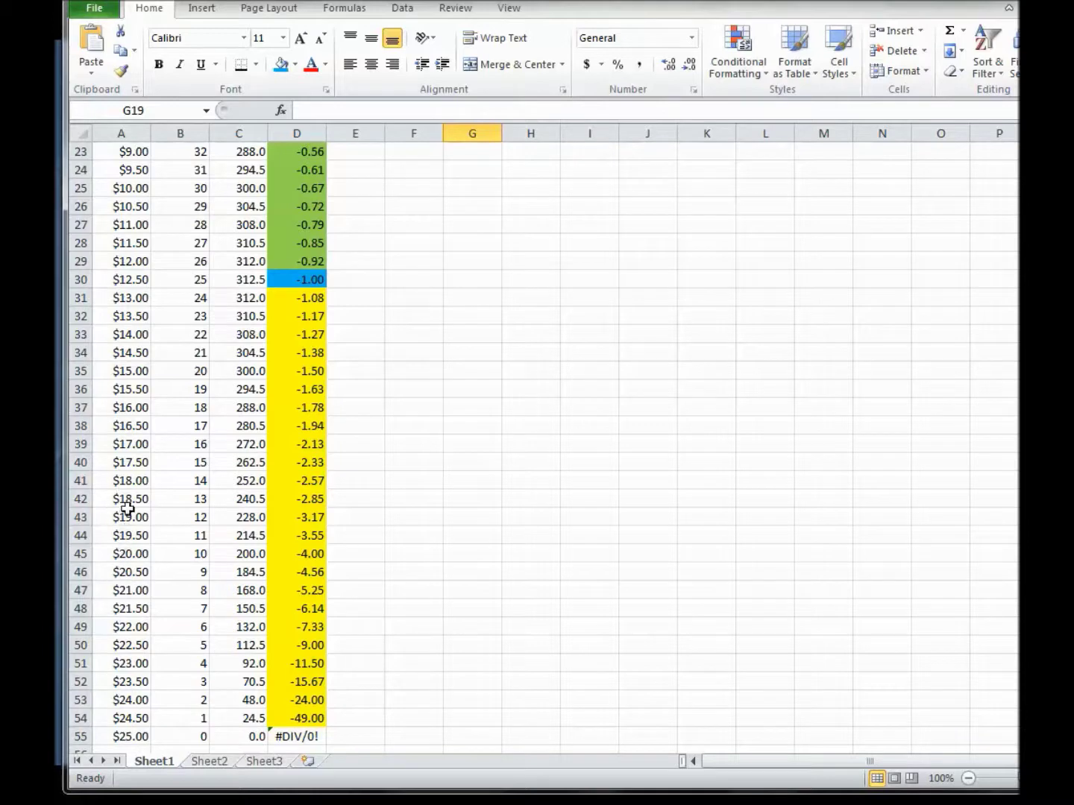
scroll(259, 518, "up", 2)
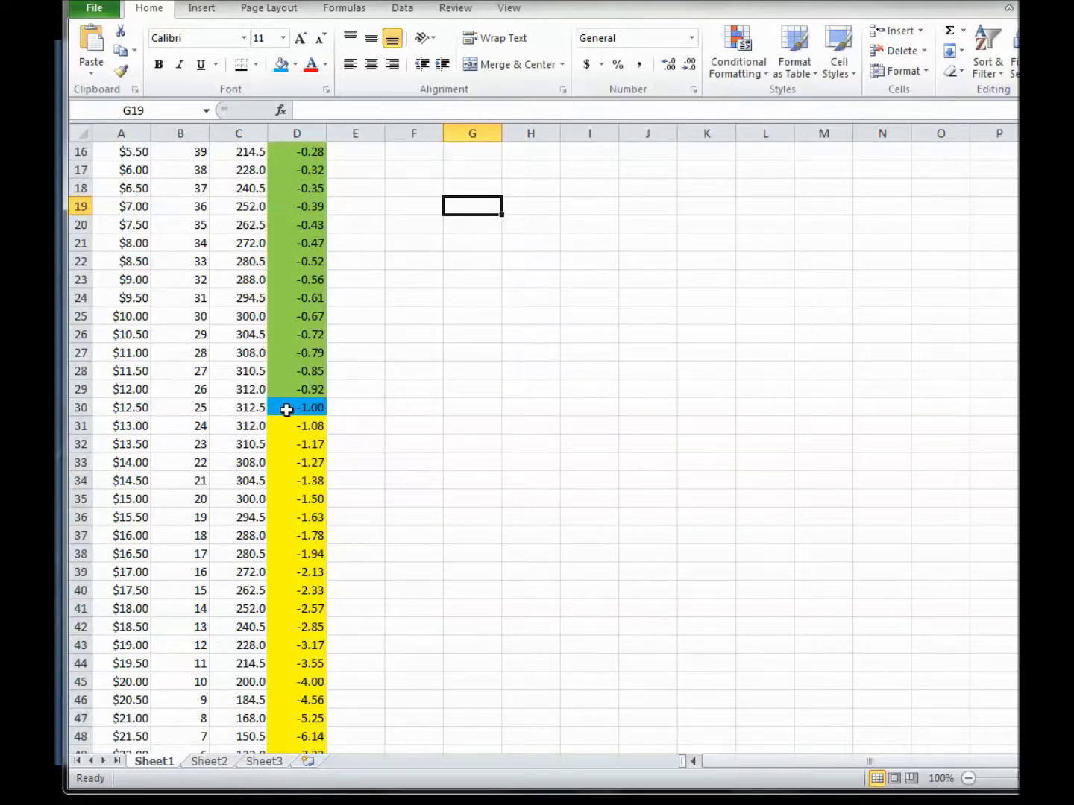
scroll(554, 495, "up", 5)
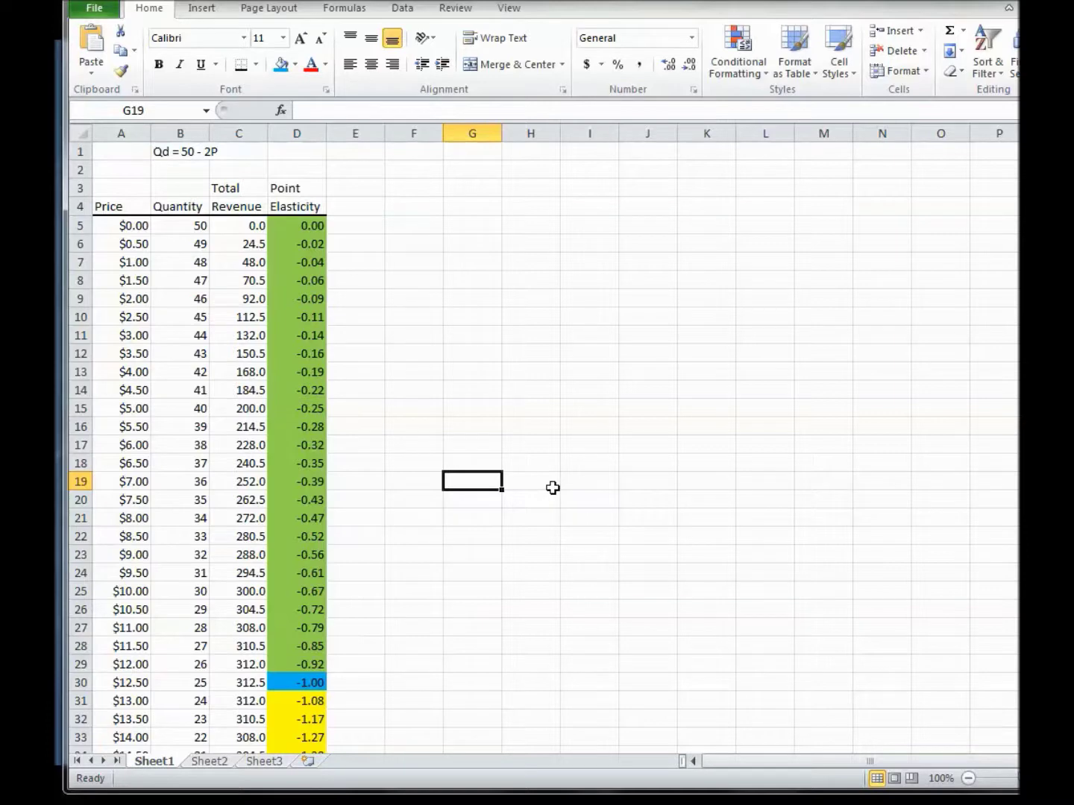
Insert an empty Scatter with Smooth Lines chart right of the table and enlarge it.
left_click(198, 10)
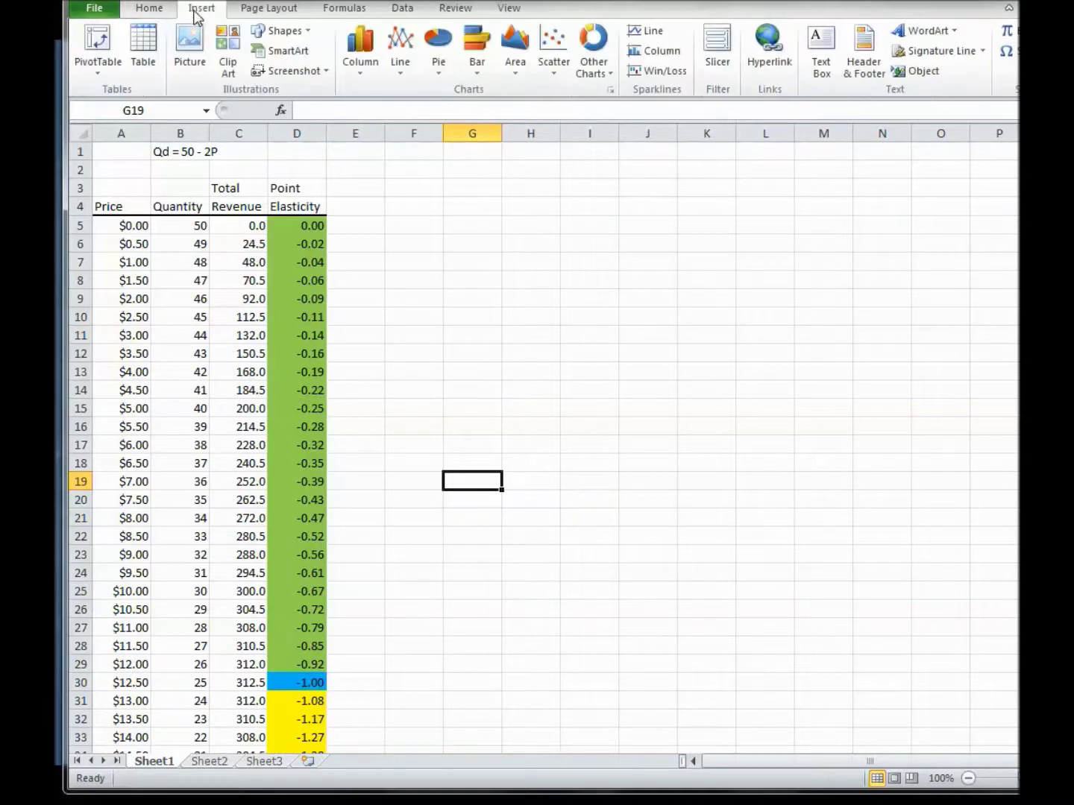
left_click(553, 44)
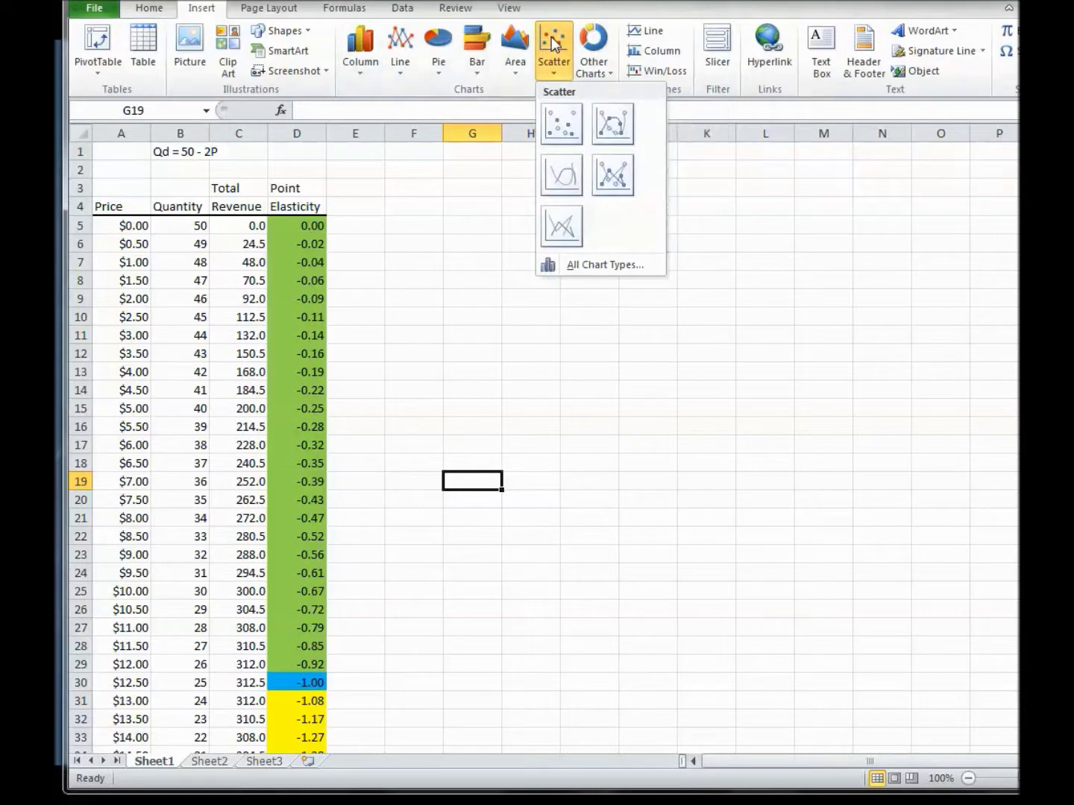
left_click(561, 178)
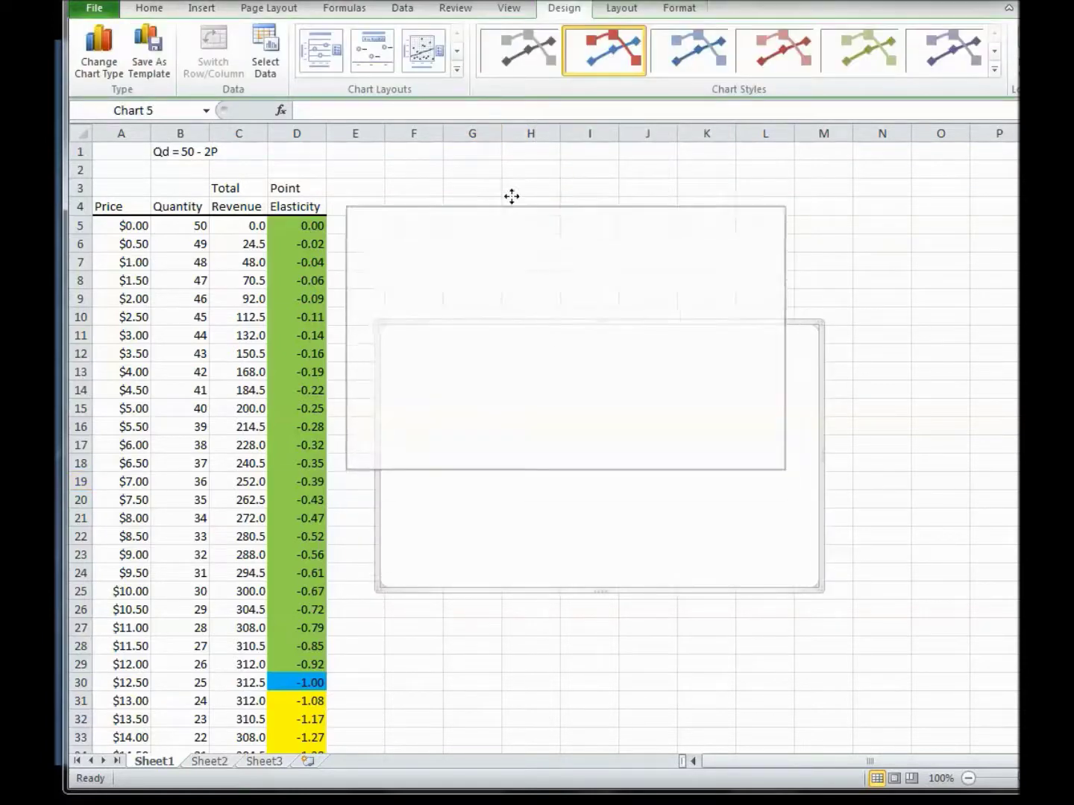
left_click_drag(511, 196, 534, 179)
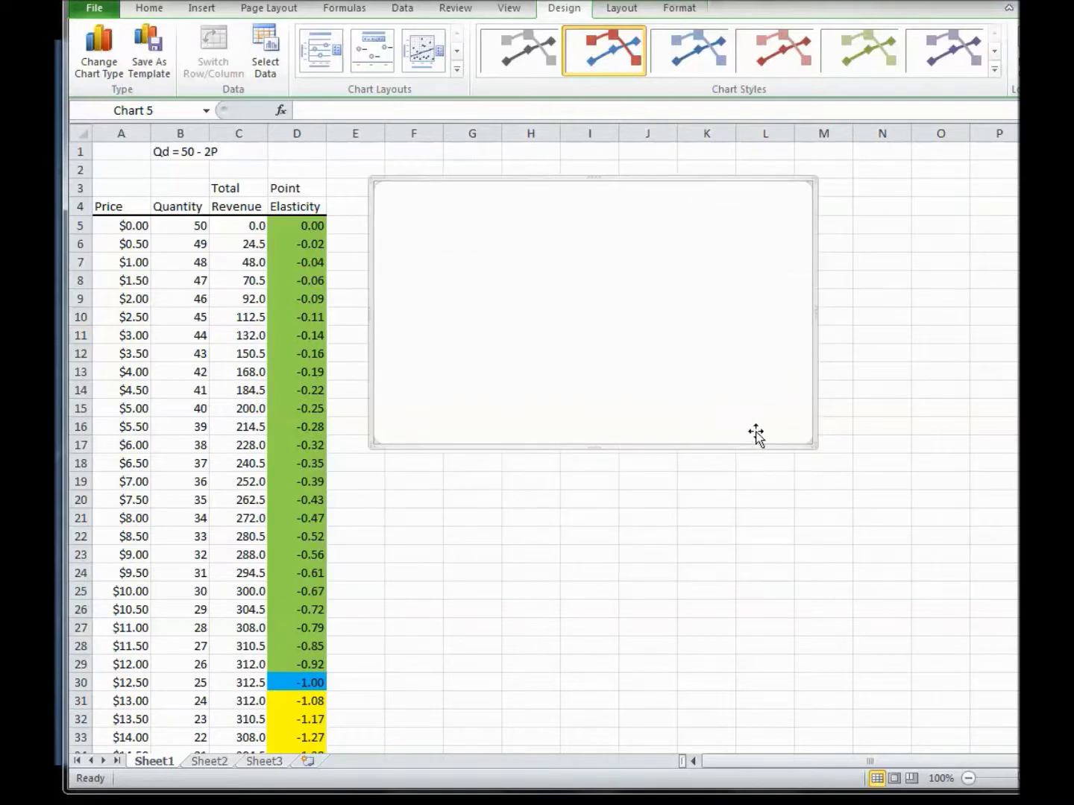
mouse_move(817, 450)
left_mouse_down()
mouse_move(856, 455)
mouse_move(813, 447)
left_mouse_up()
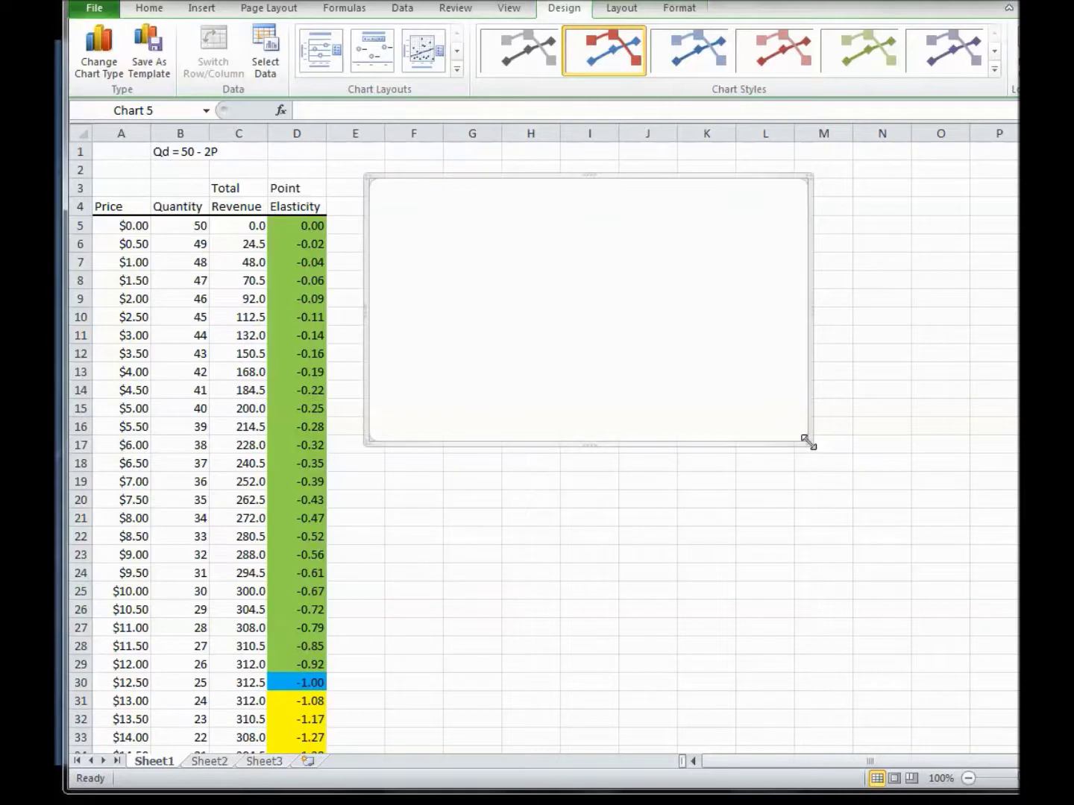
left_click_drag(810, 440, 933, 497)
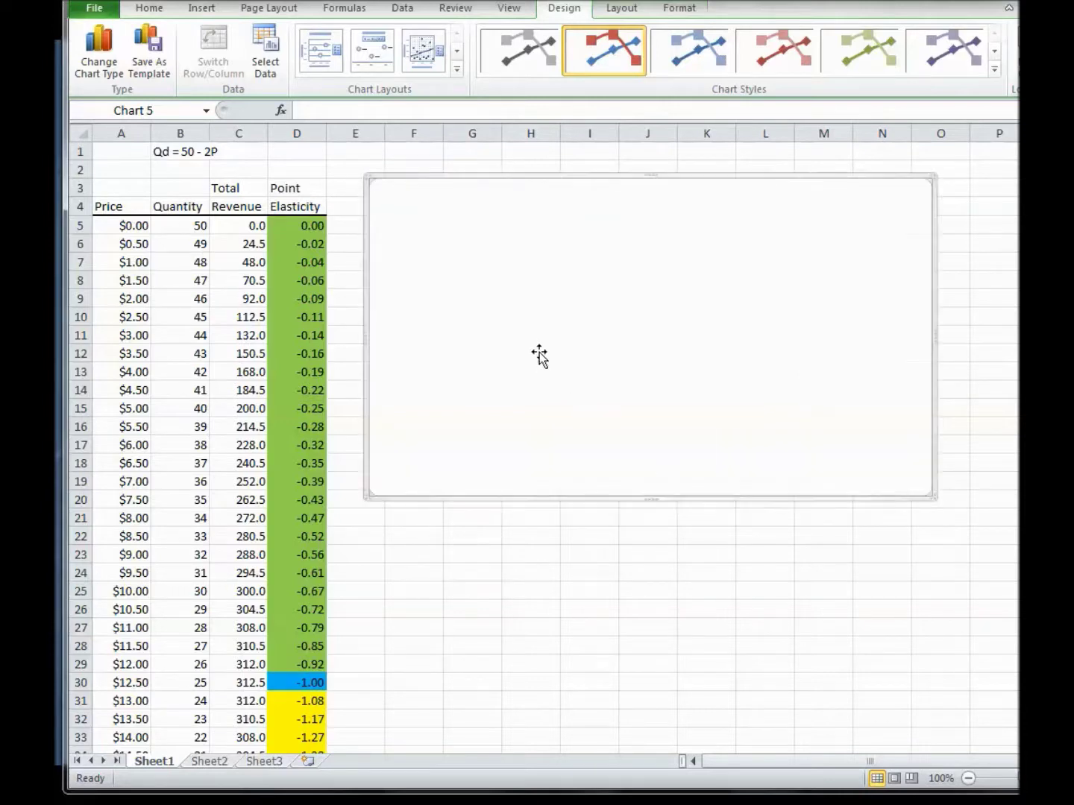
right_click(544, 356)
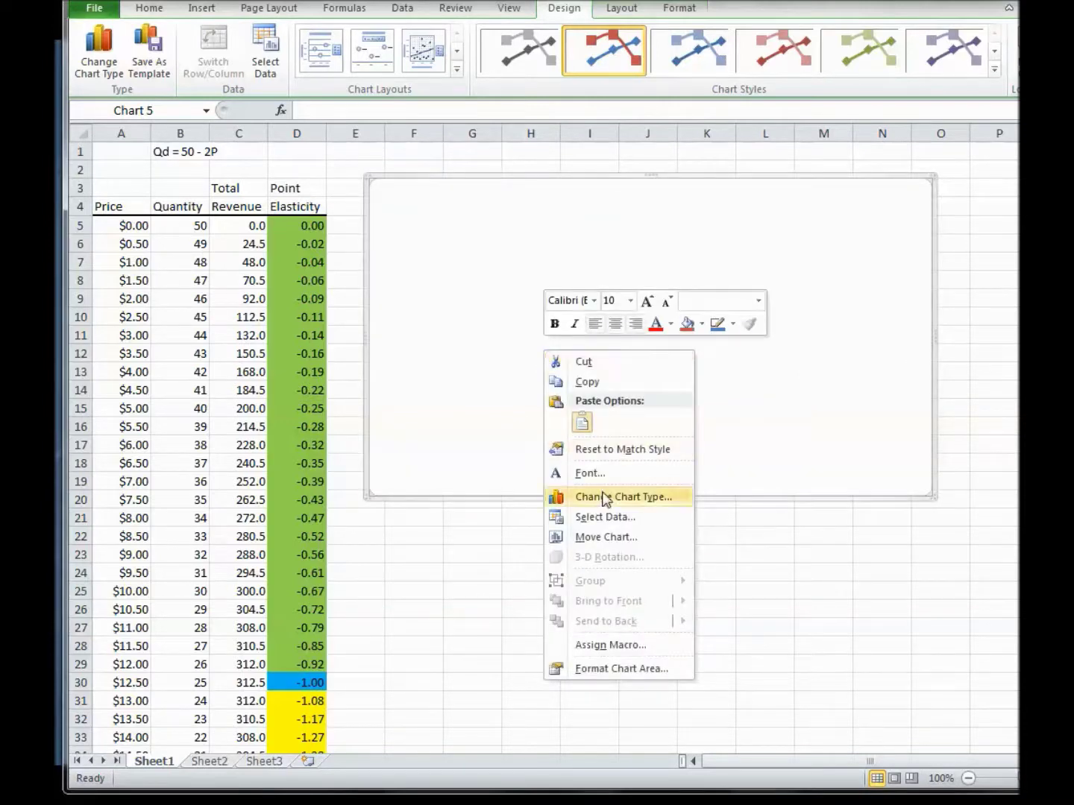
Add a chart series named Demand Curve with quantities B5:B55 as X values.
left_click(601, 516)
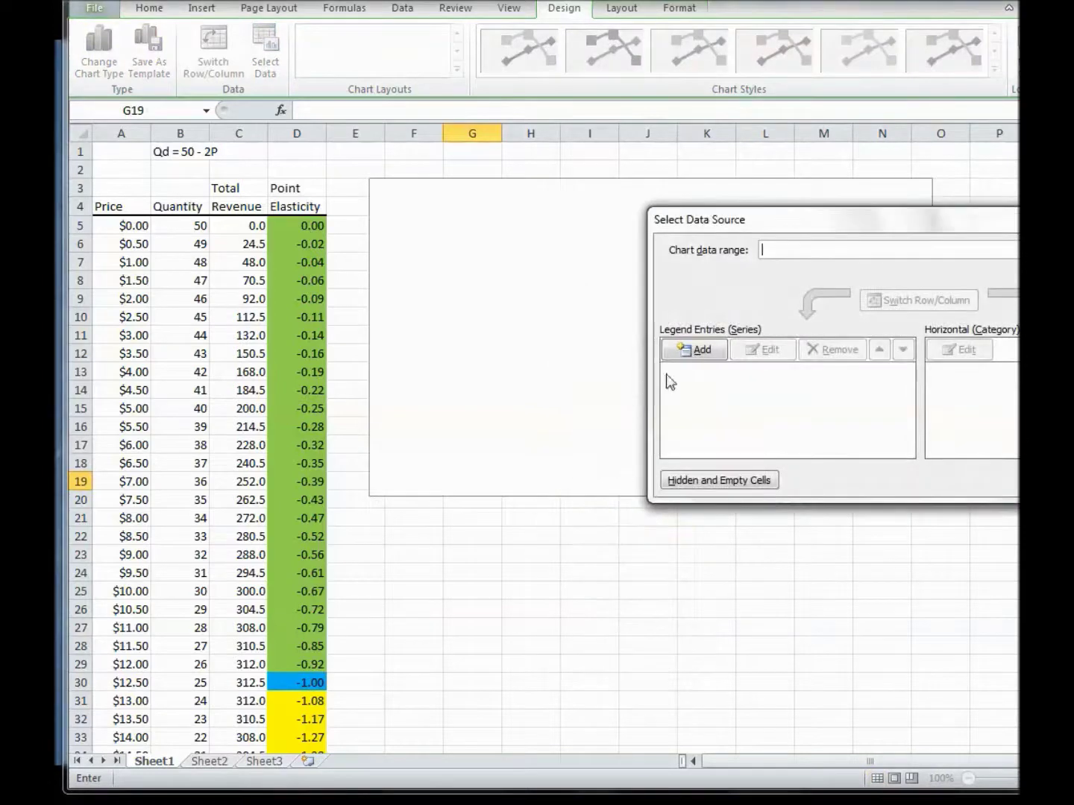
left_click(685, 350)
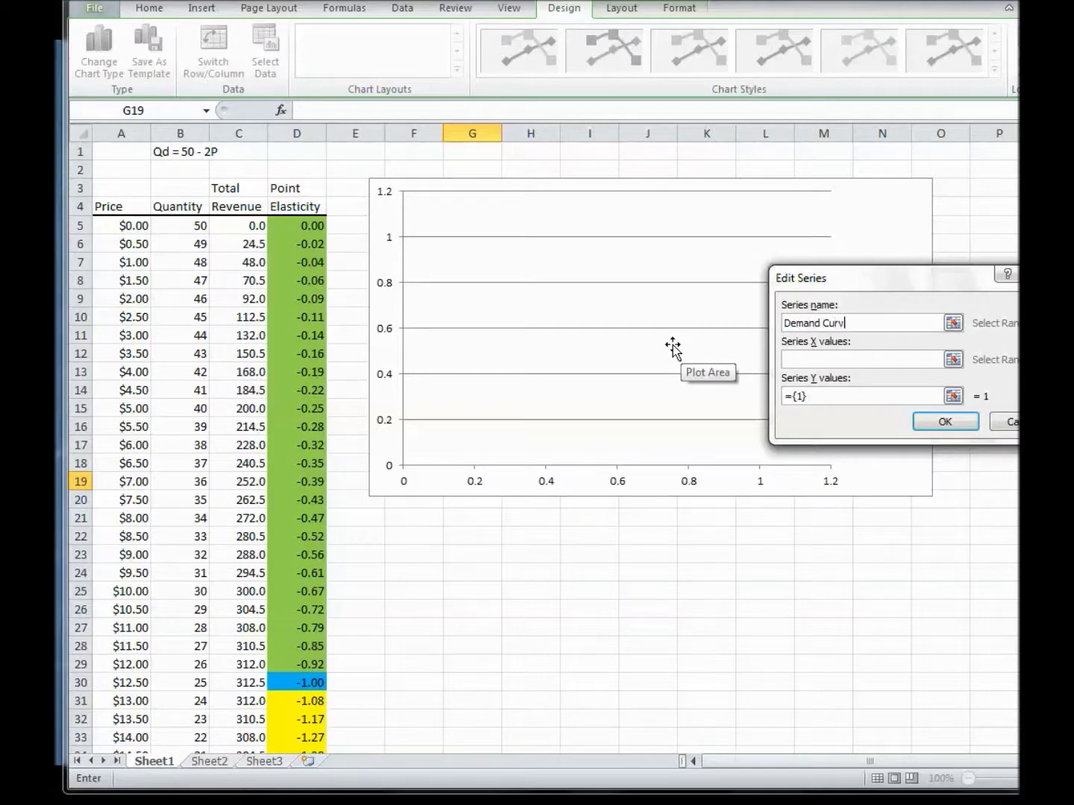
left_click(791, 360)
left_click_drag(181, 231, 191, 720)
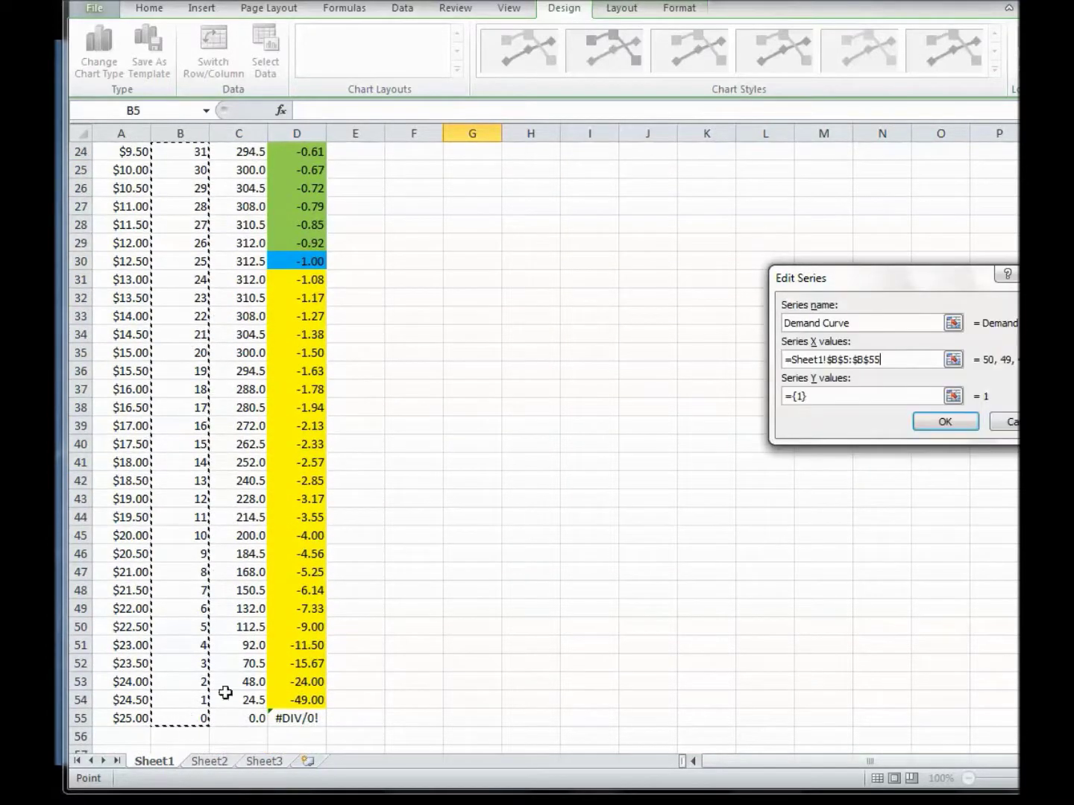
Set the Demand Curve Y values to prices A5:A55 and confirm the series.
left_click_drag(816, 397, 761, 401)
key("BackSpace")
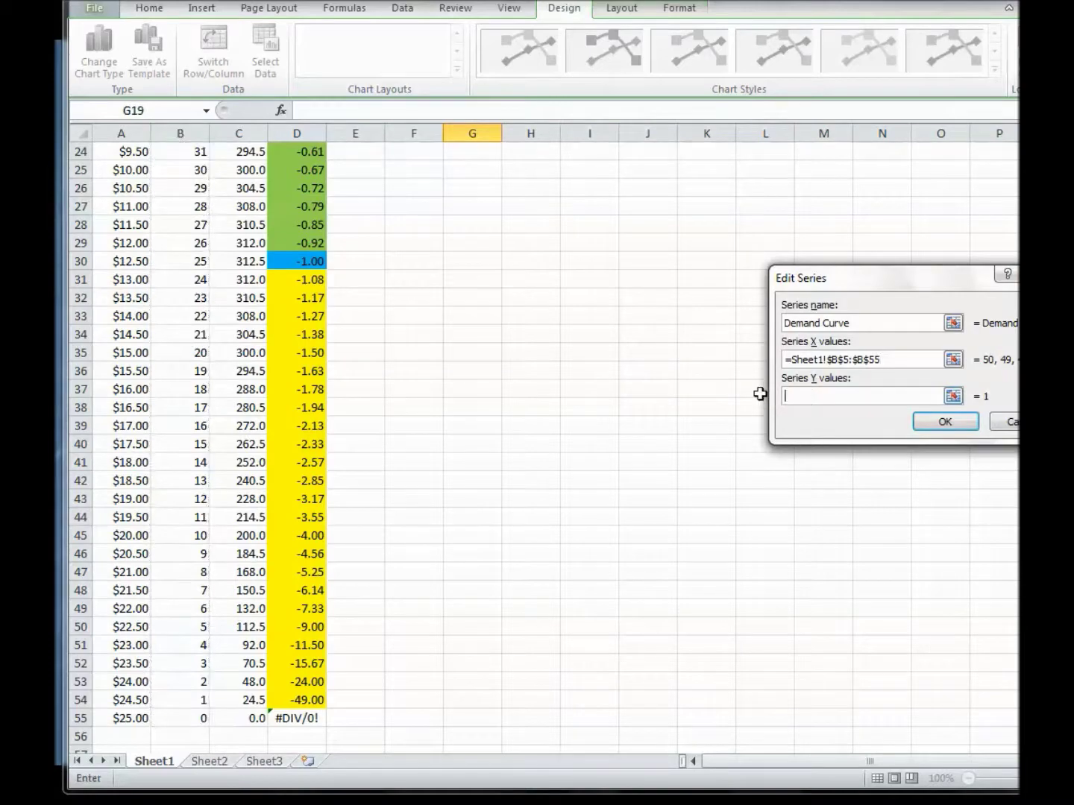
scroll(596, 422, "up", 8)
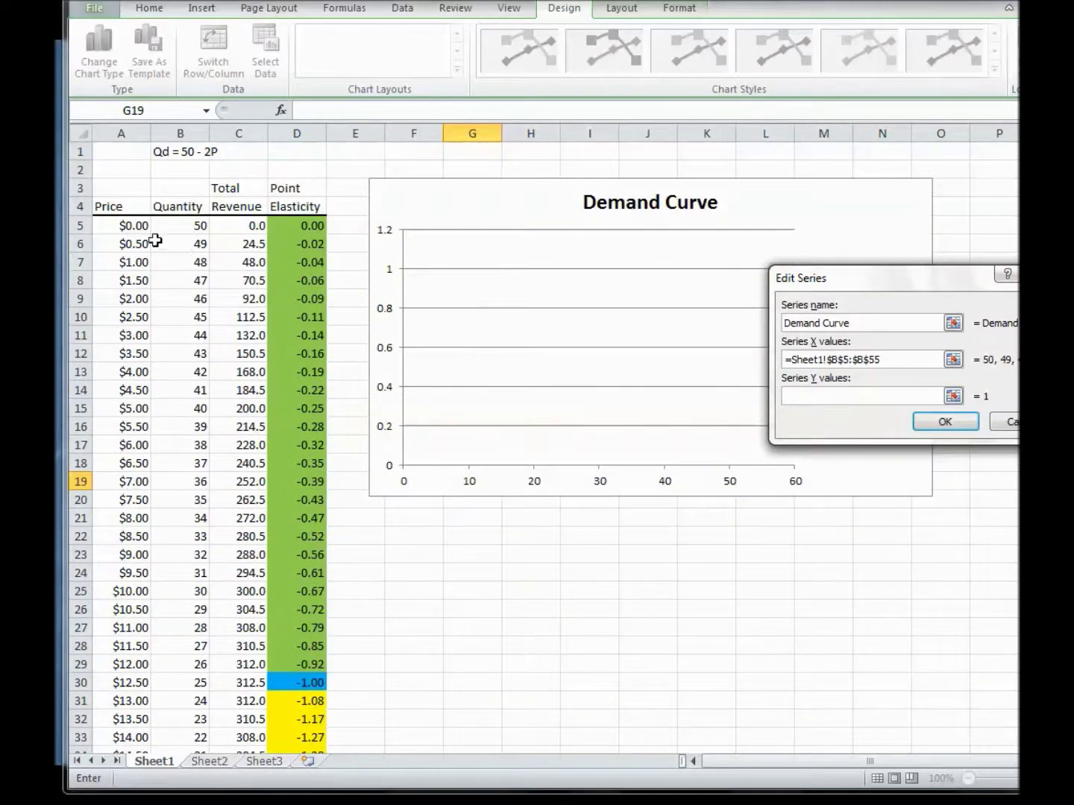
left_click_drag(132, 225, 120, 718)
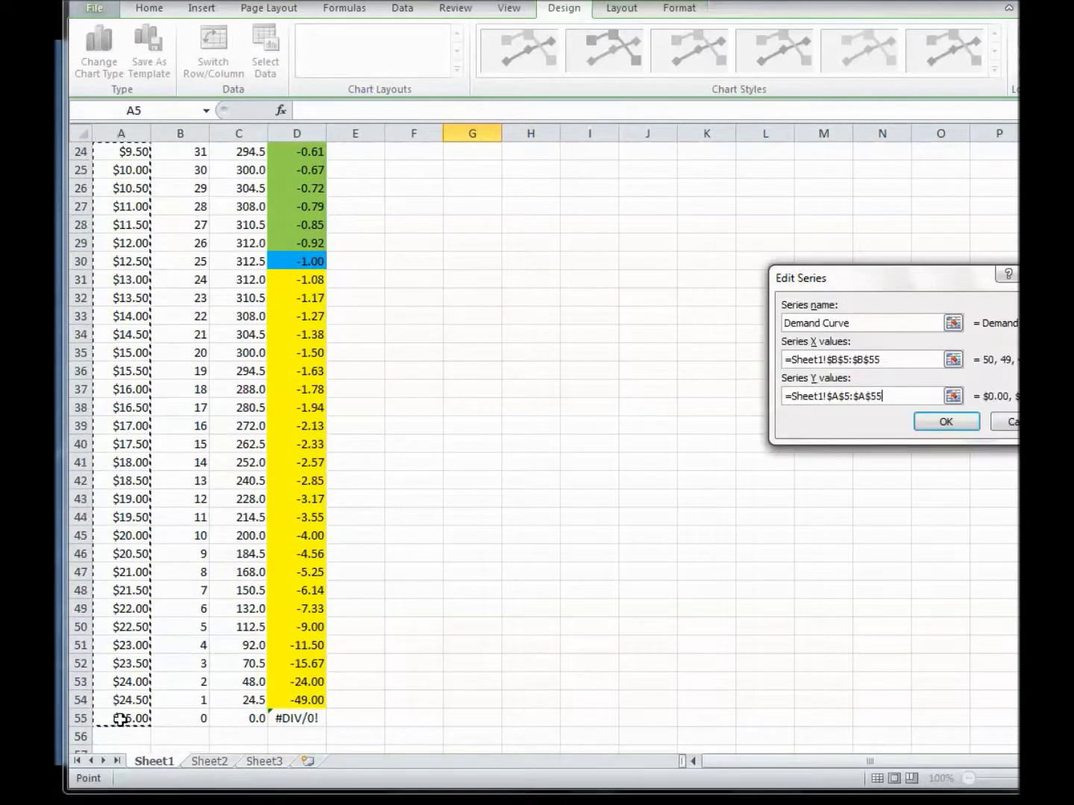
left_click(954, 423)
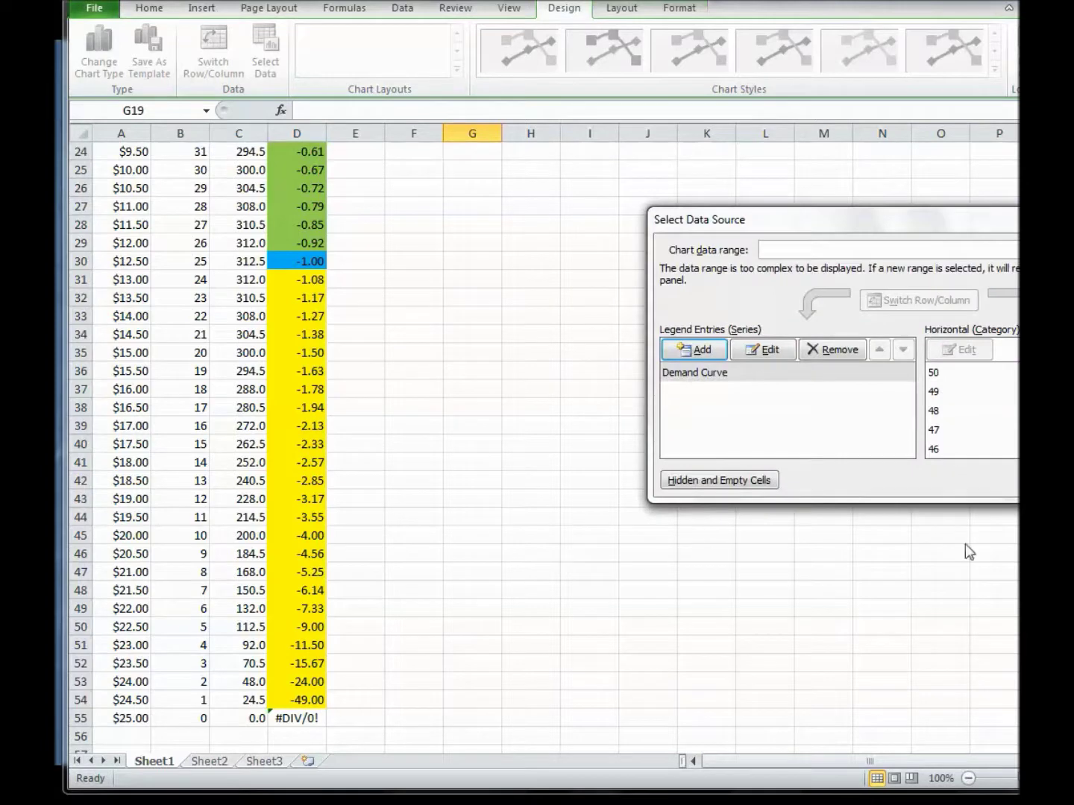
key("Return")
scroll(578, 574, "up", 8)
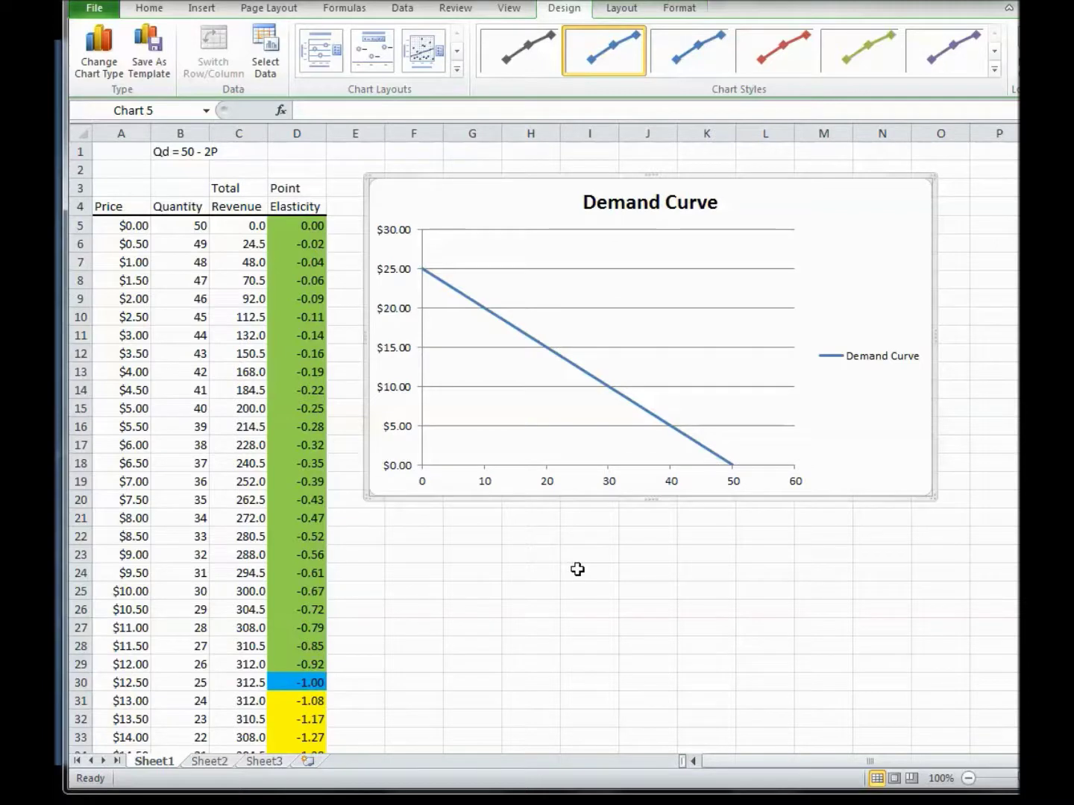
left_click(199, 10)
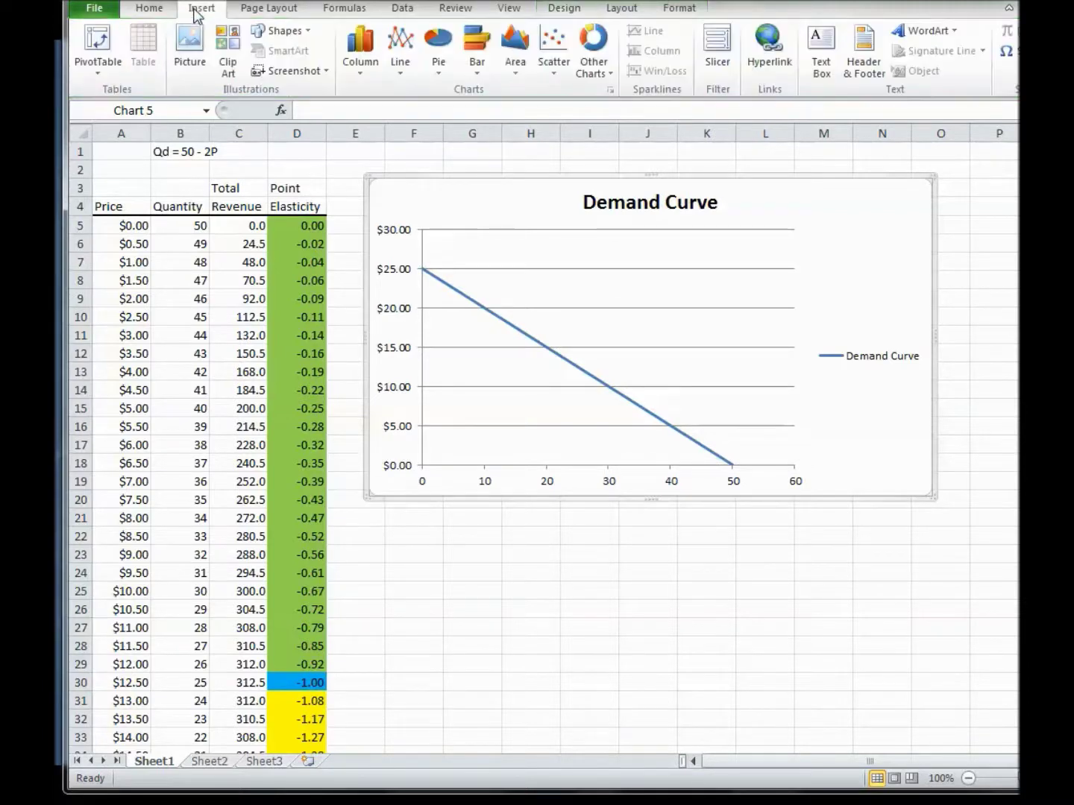
left_click(554, 45)
left_click(560, 180)
Insert a blank Scatter with Straight Lines chart below the Demand Curve chart.
left_click(398, 544)
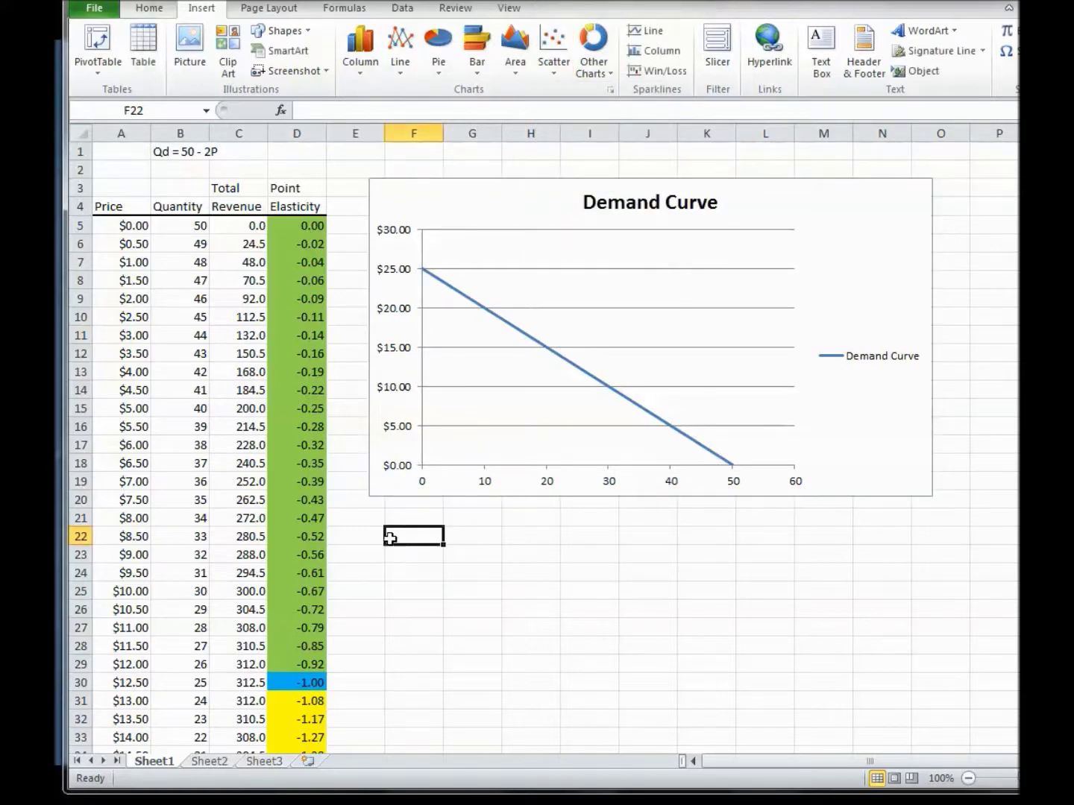
left_click(554, 44)
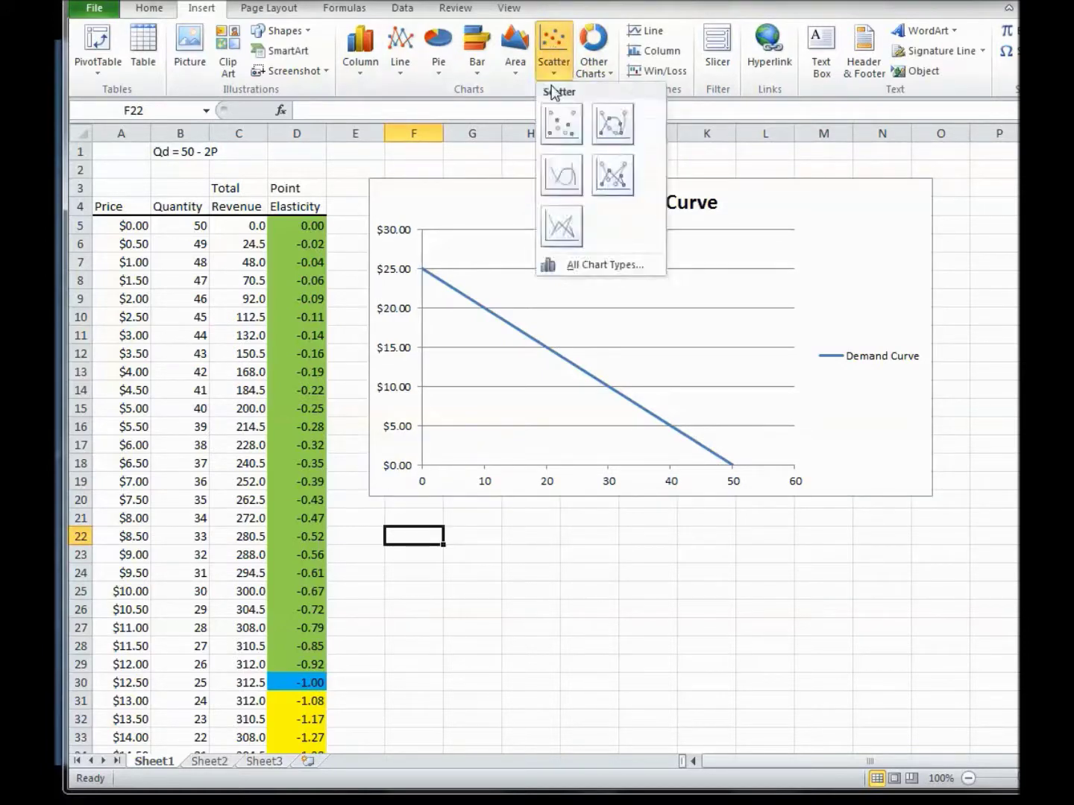
left_click(554, 180)
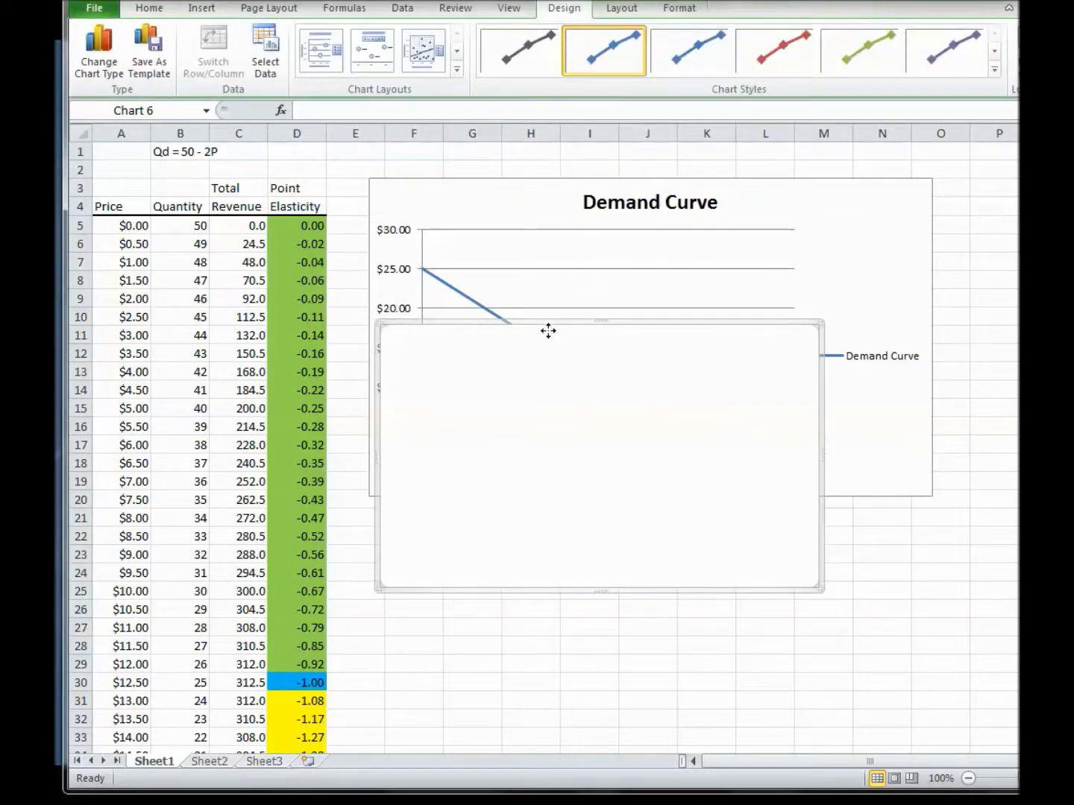
left_click_drag(548, 330, 537, 504)
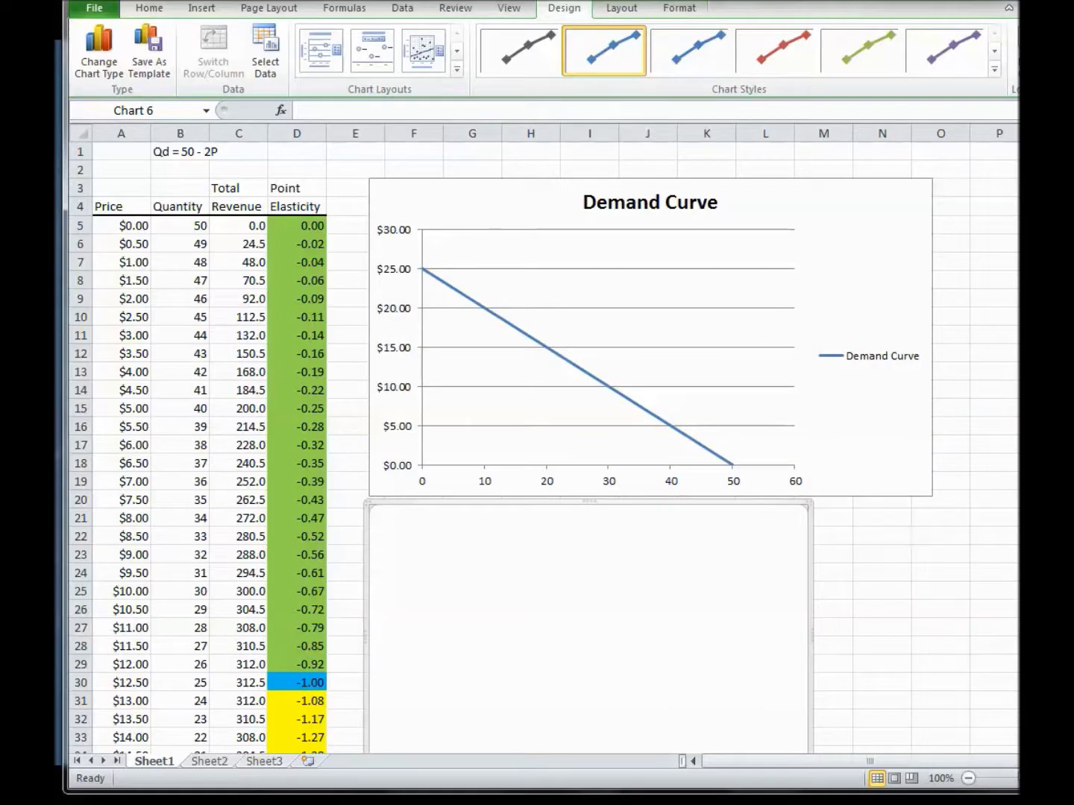
Resize the new chart to match the Demand Curve chart's width.
scroll(544, 447, "down", 1)
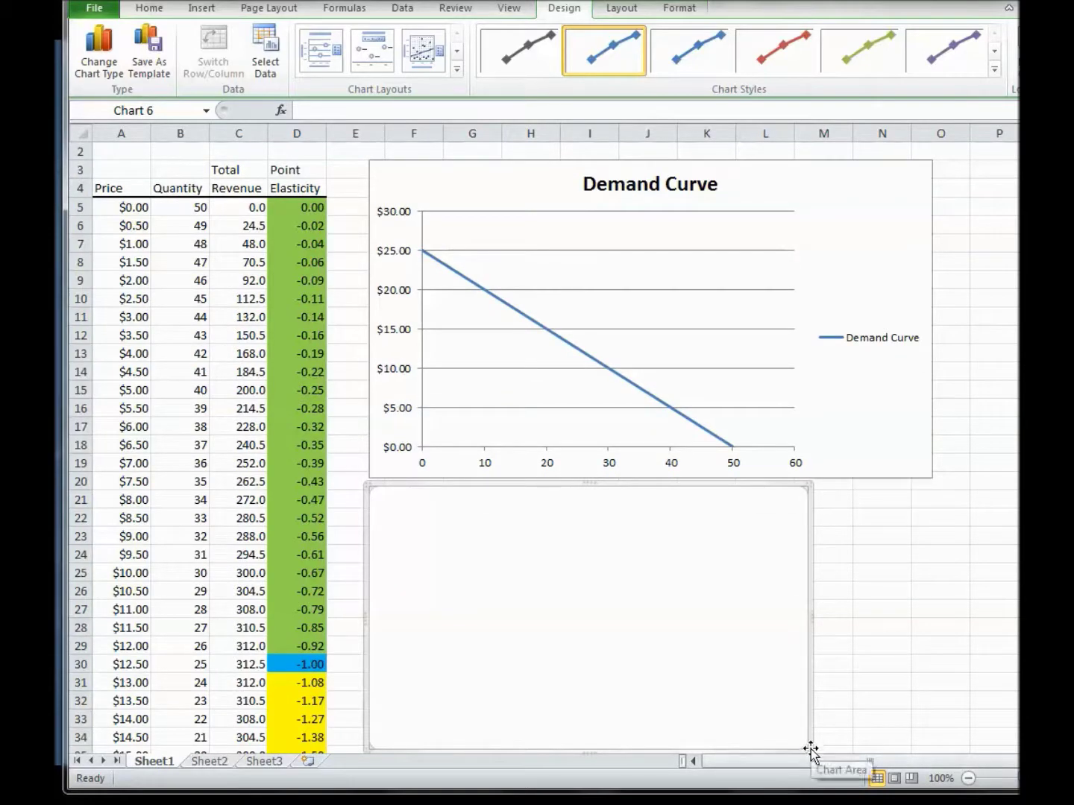
left_click_drag(805, 749, 966, 484)
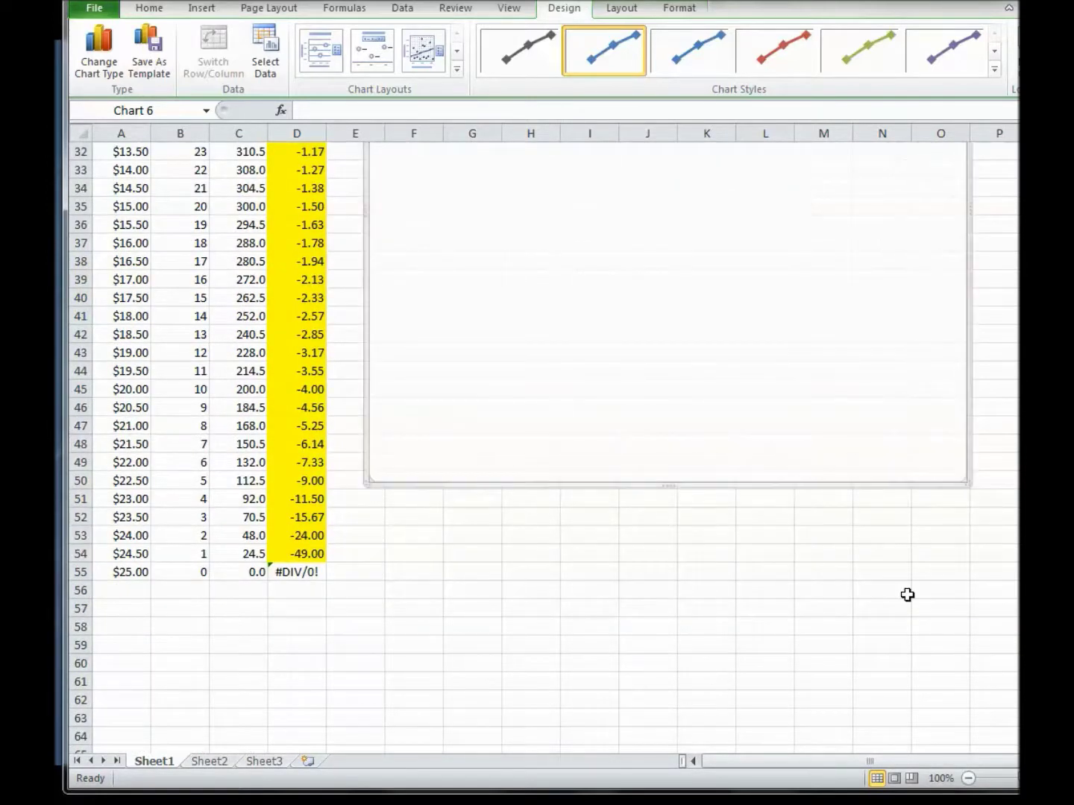
scroll(888, 642, "up", 8)
scroll(813, 672, "down", 4)
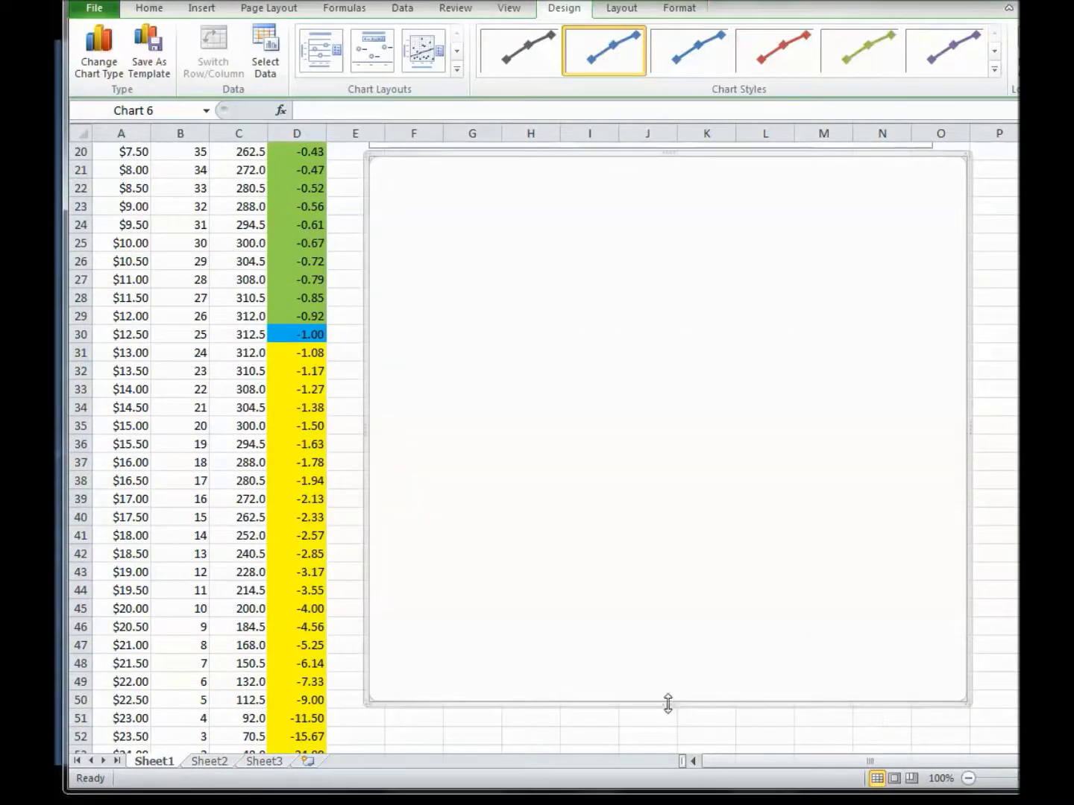
left_click_drag(669, 702, 667, 457)
scroll(719, 560, "down", 4)
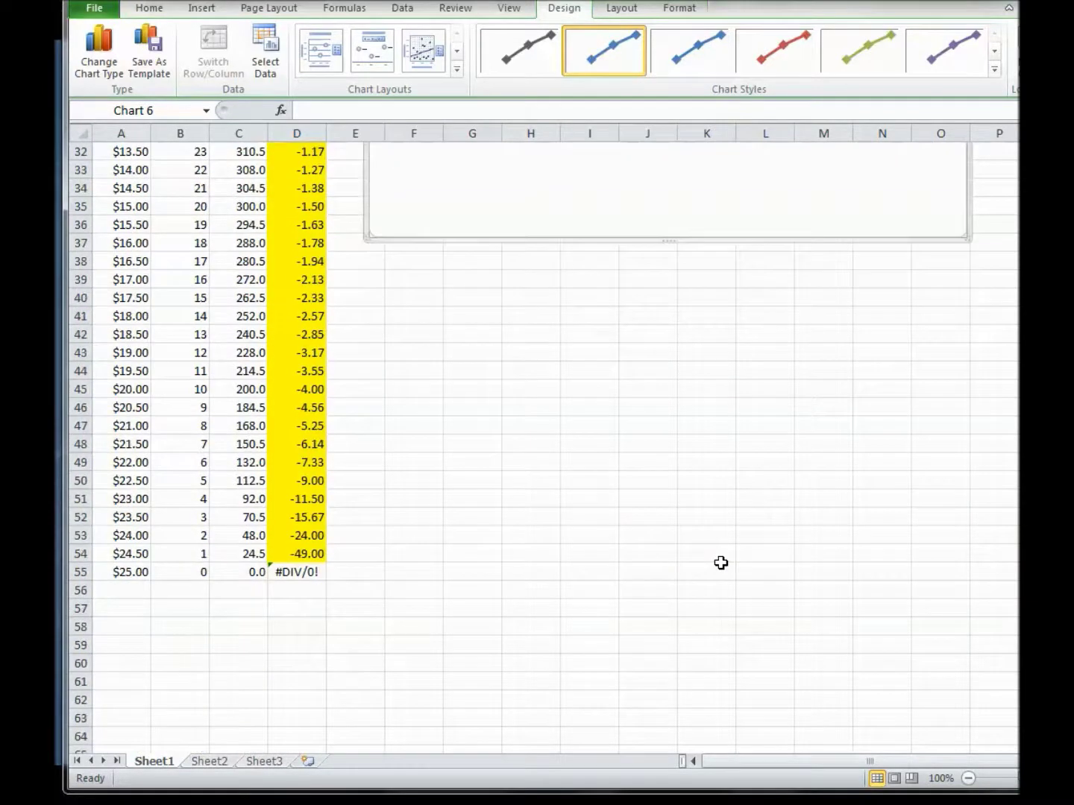
scroll(721, 560, "up", 8)
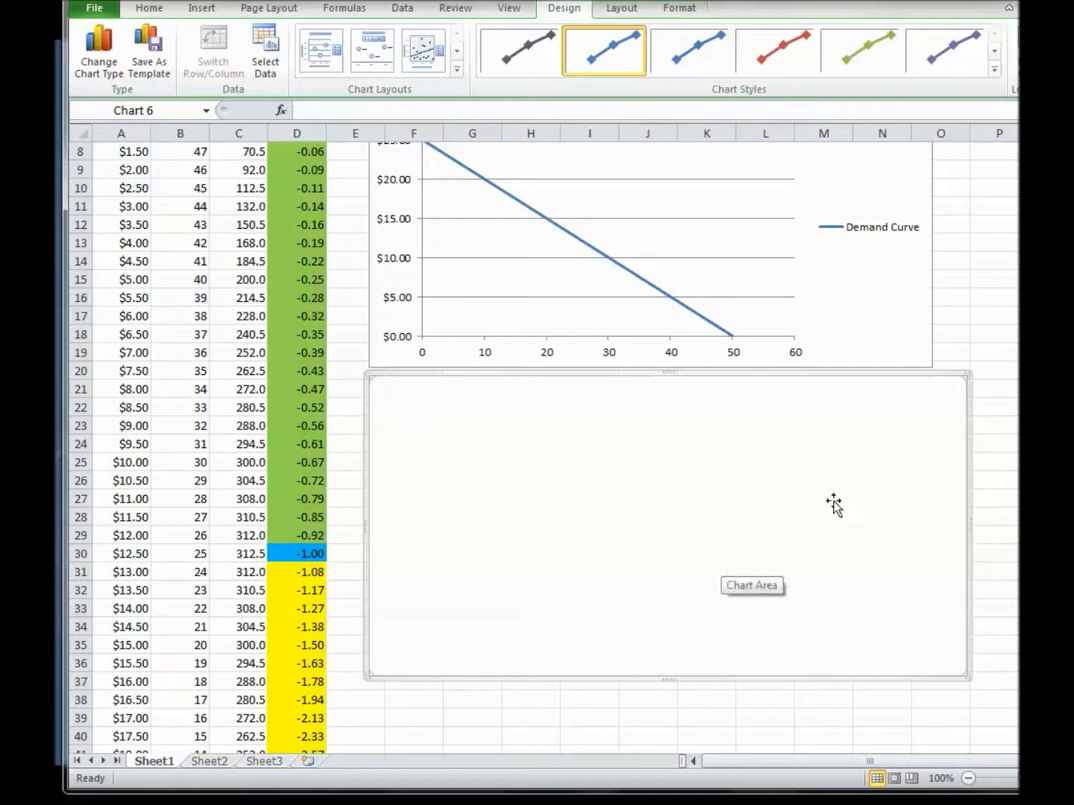
left_click_drag(965, 522, 935, 520)
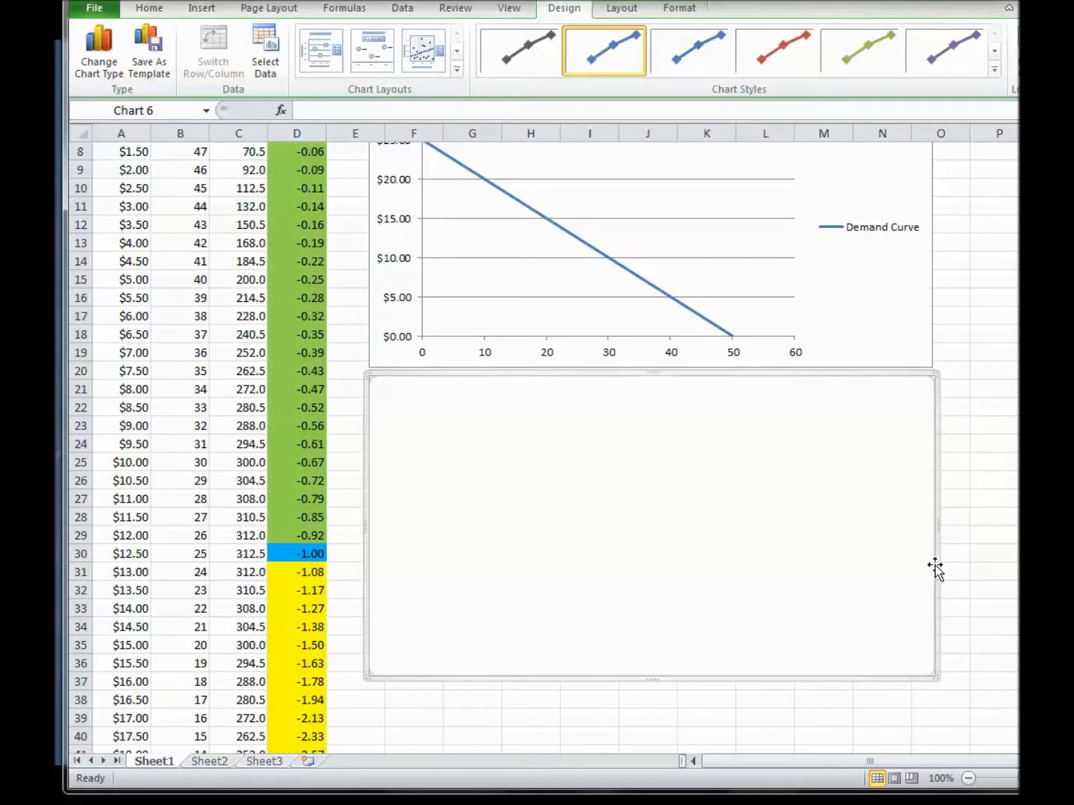
left_click(882, 699)
Add a new series to the second chart named Total Revenue.
right_click(630, 523)
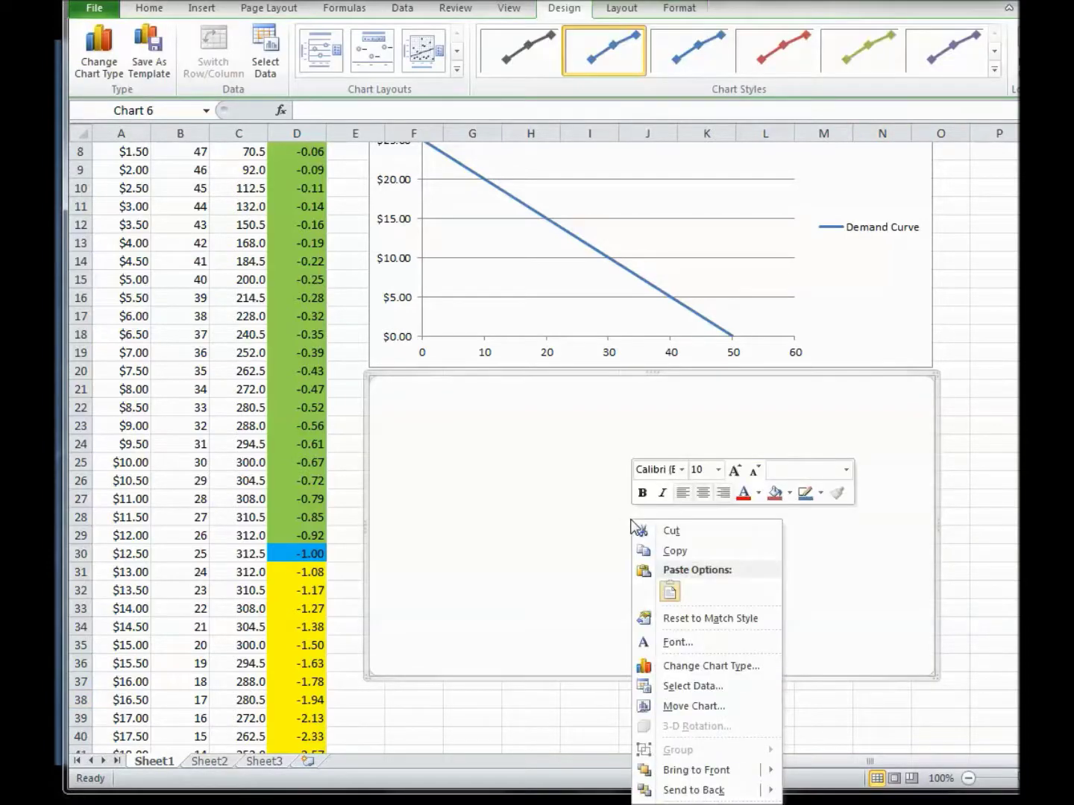
left_click(681, 686)
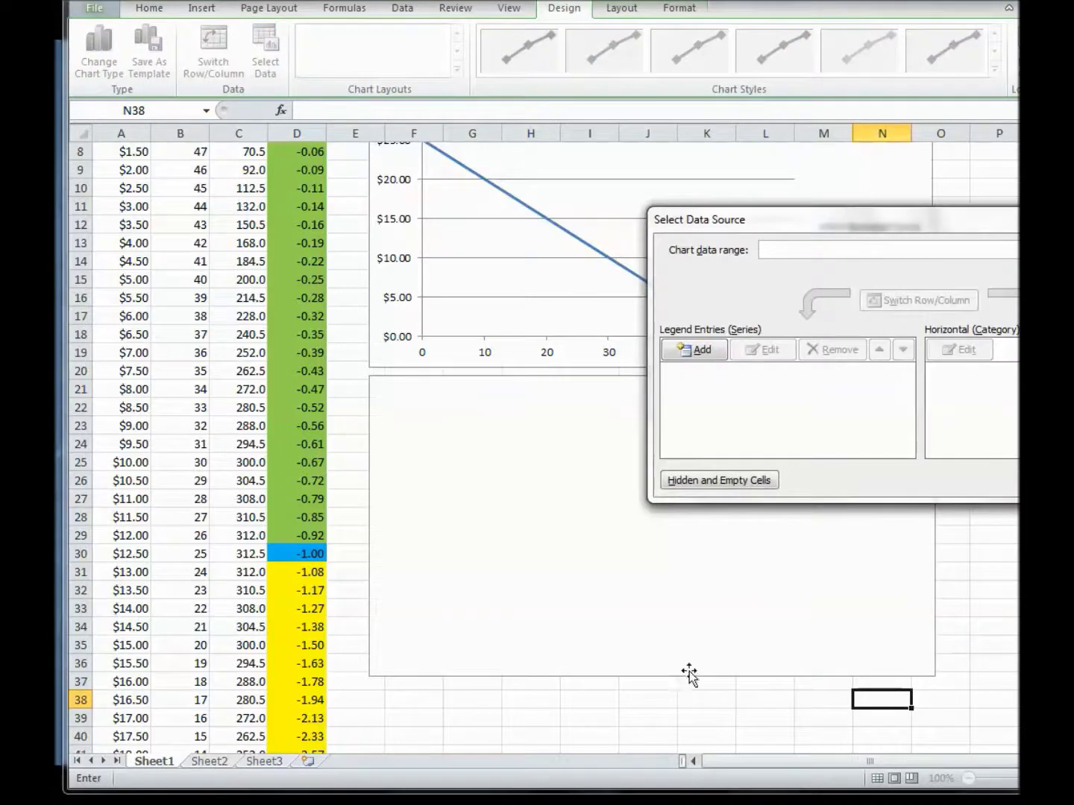
left_click(698, 350)
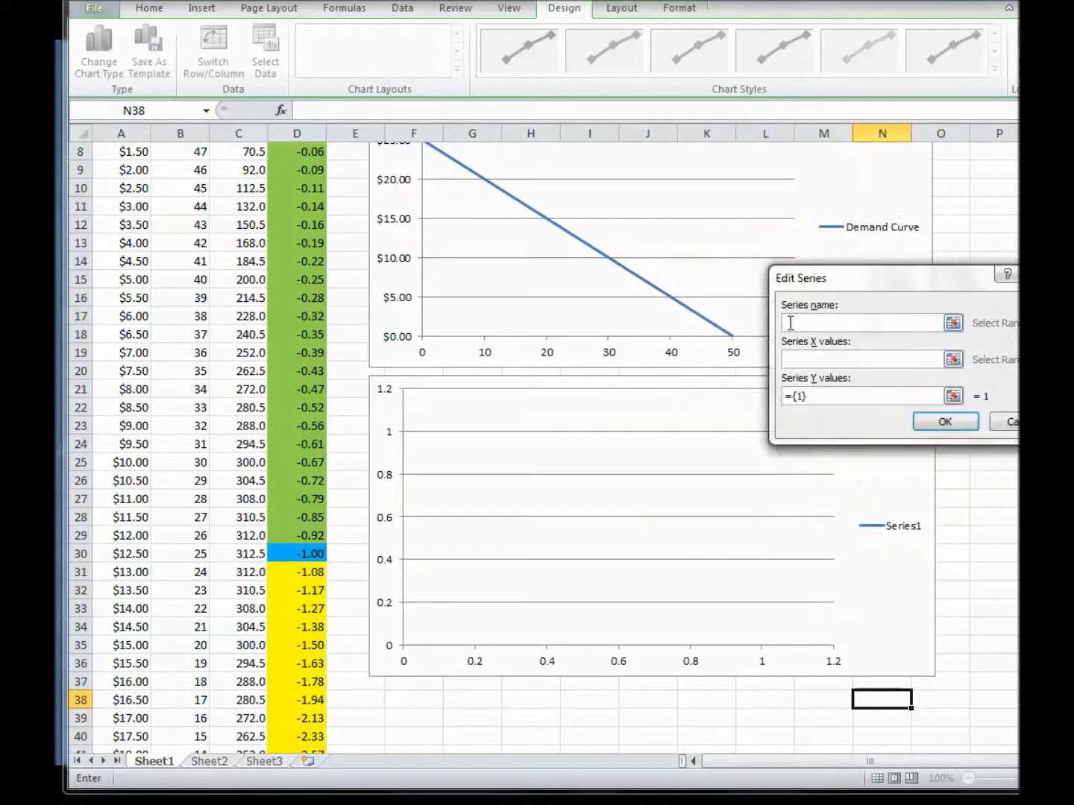
type("total Revenue")
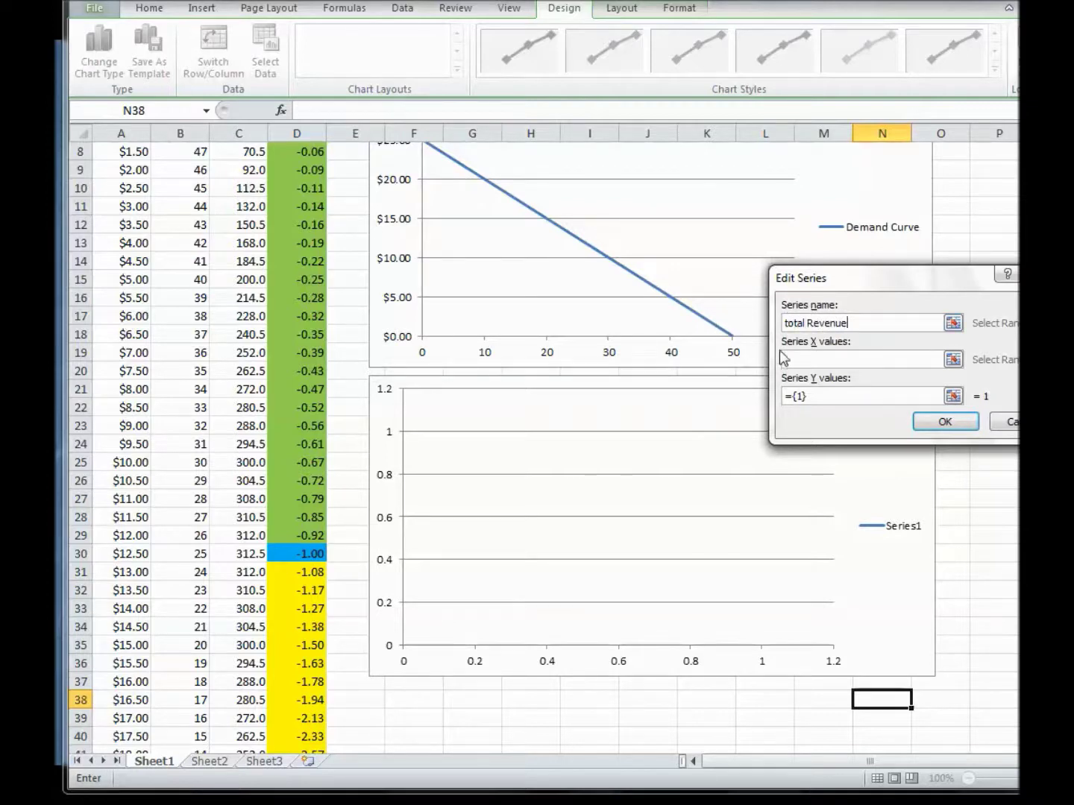
left_click(794, 322)
type("+")
key("Left")
key("Left")
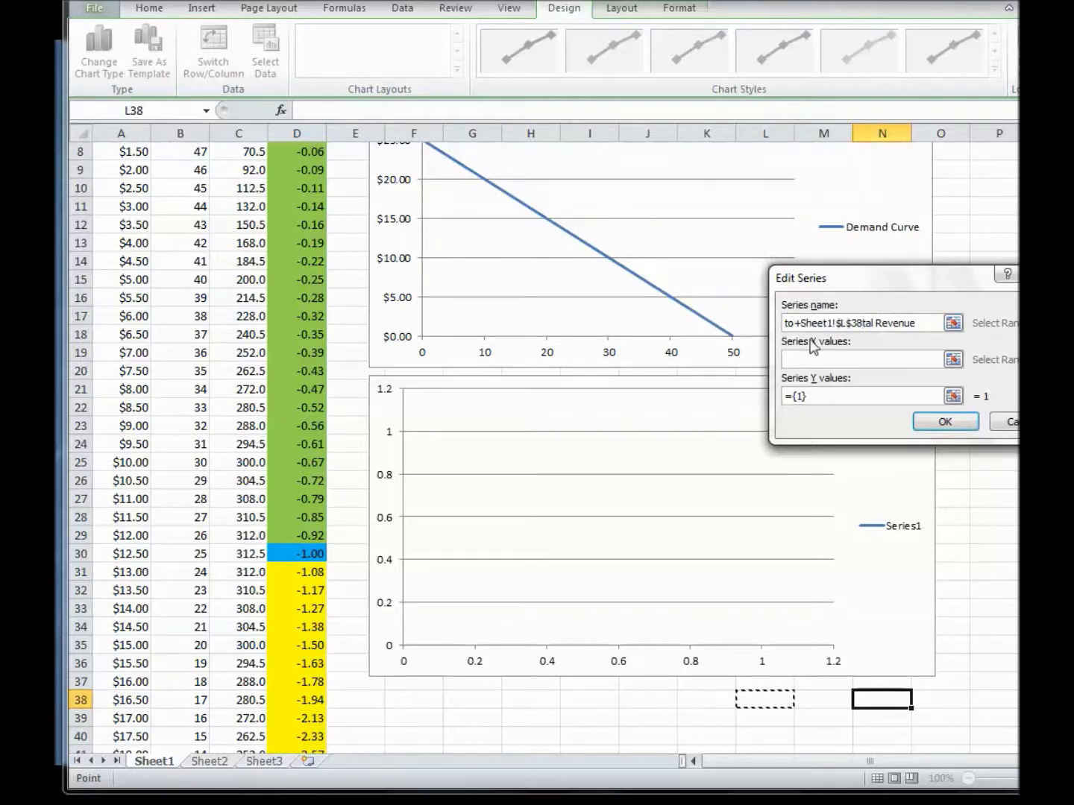
key("Delete")
key("Delete")
key("Delete")
key("Delete")
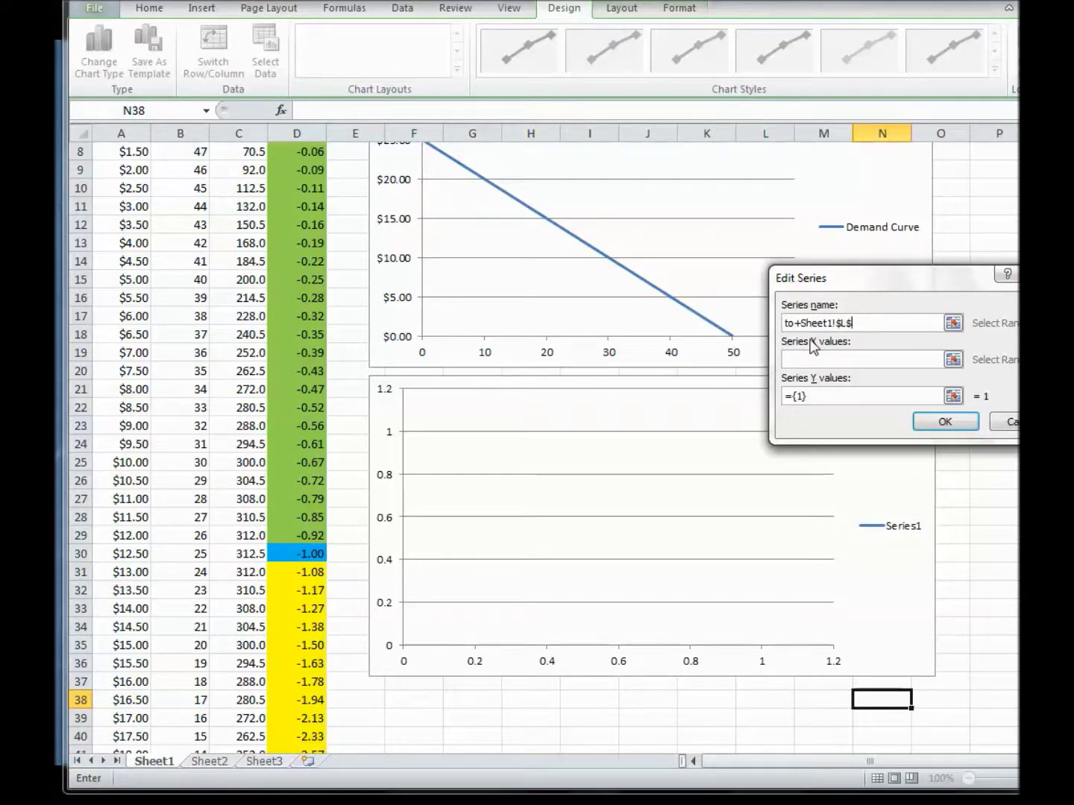
key("BackSpace")
key("BackSpace")
key("BackSpace")
key("BackSpace")
key("BackSpace")
key("BackSpace")
key("BackSpace")
key("BackSpace")
key("BackSpace")
type("Total Rev")
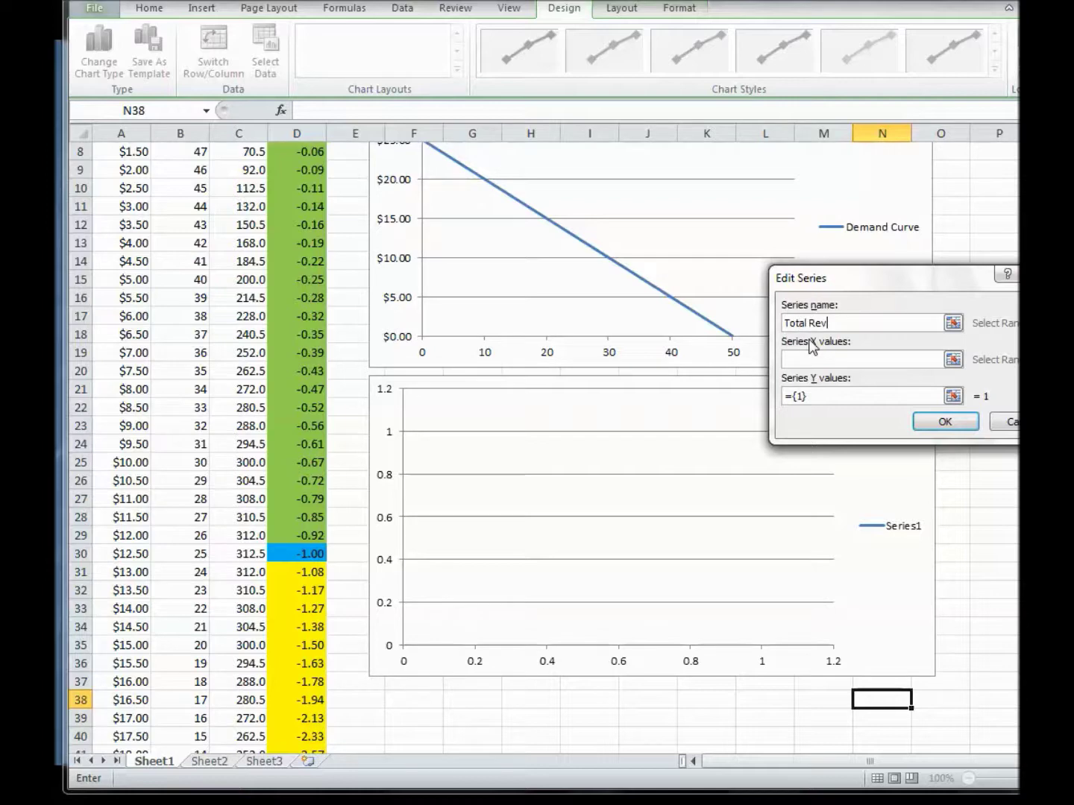
type("enue")
Set the Total Revenue series X to B5:B55 and Y to C5:C55, then confirm.
left_click(812, 360)
scroll(239, 551, "up", 3)
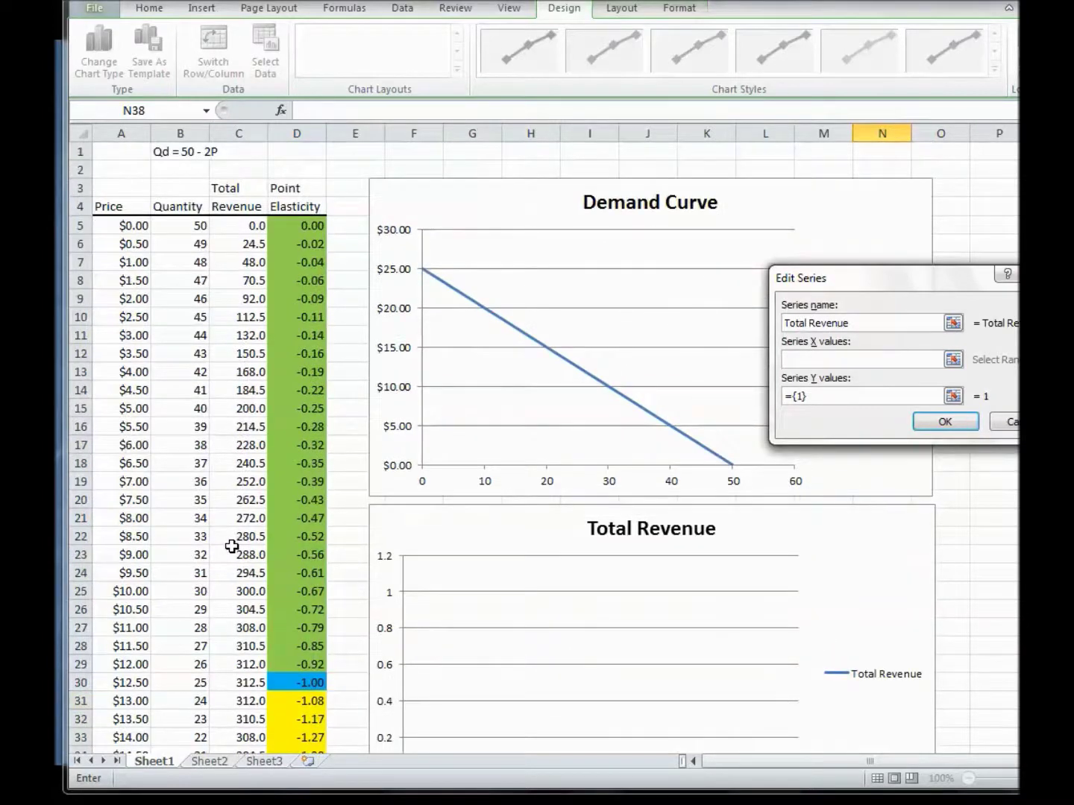
left_click_drag(181, 225, 181, 717)
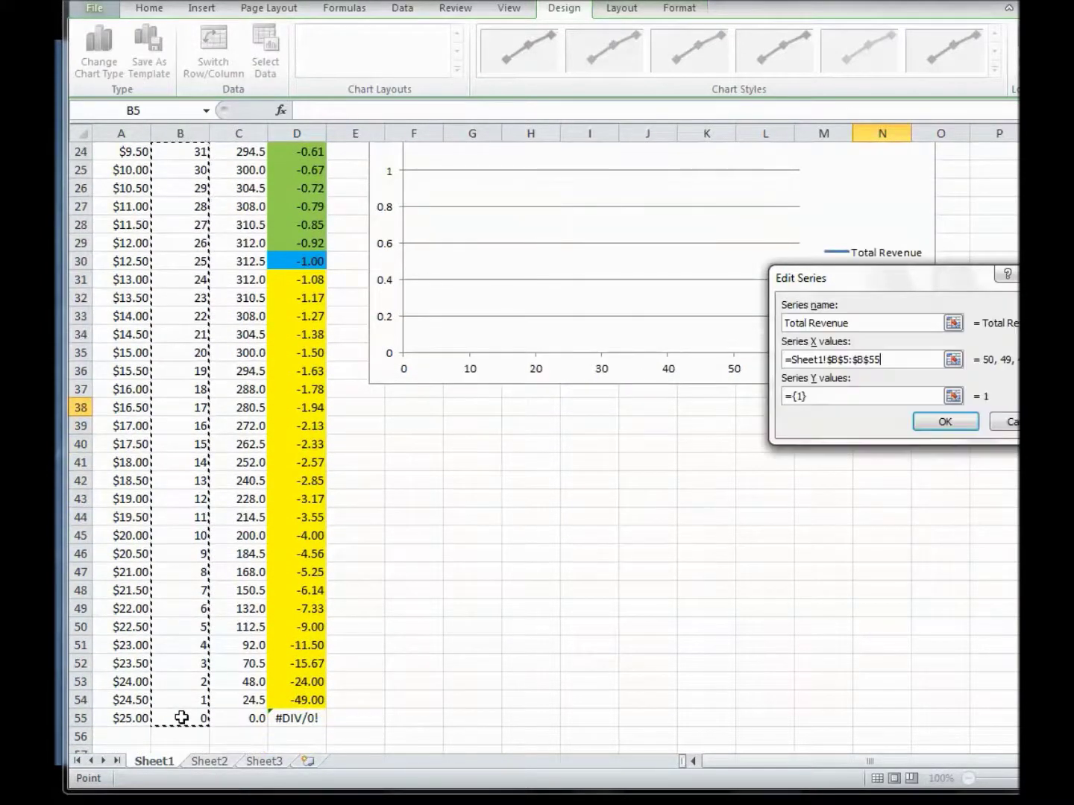
left_click(810, 395)
key("BackSpace")
key("BackSpace")
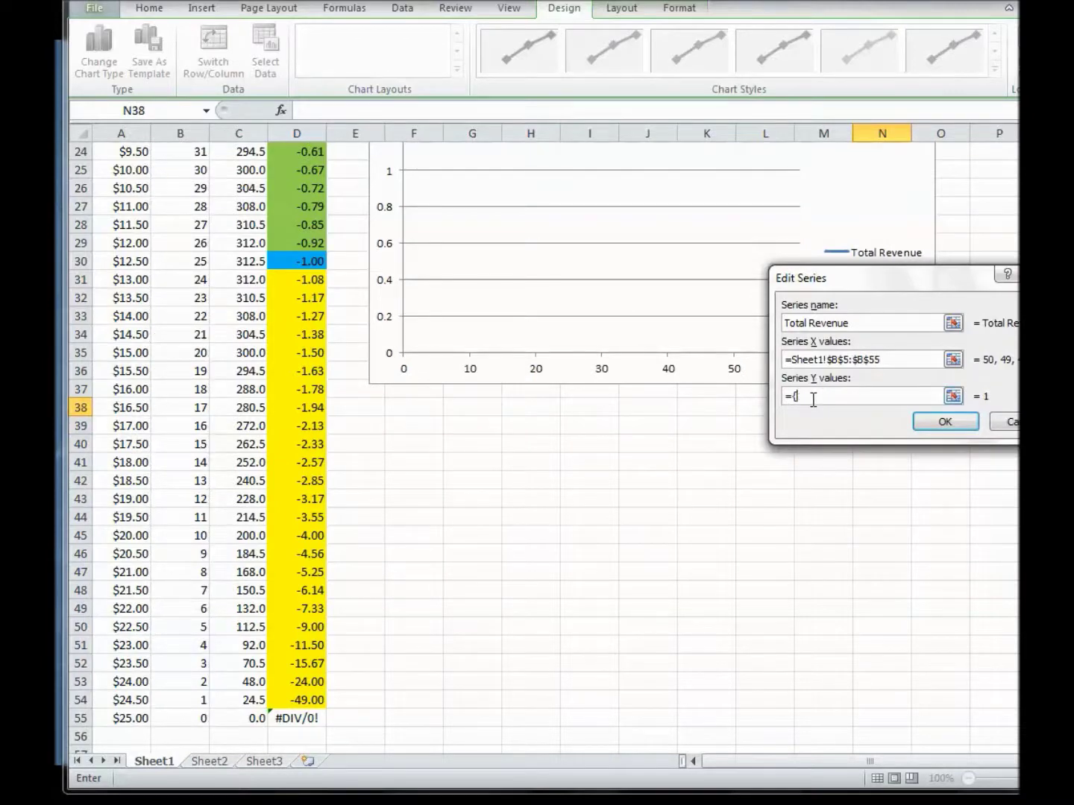
scroll(493, 498, "up", 8)
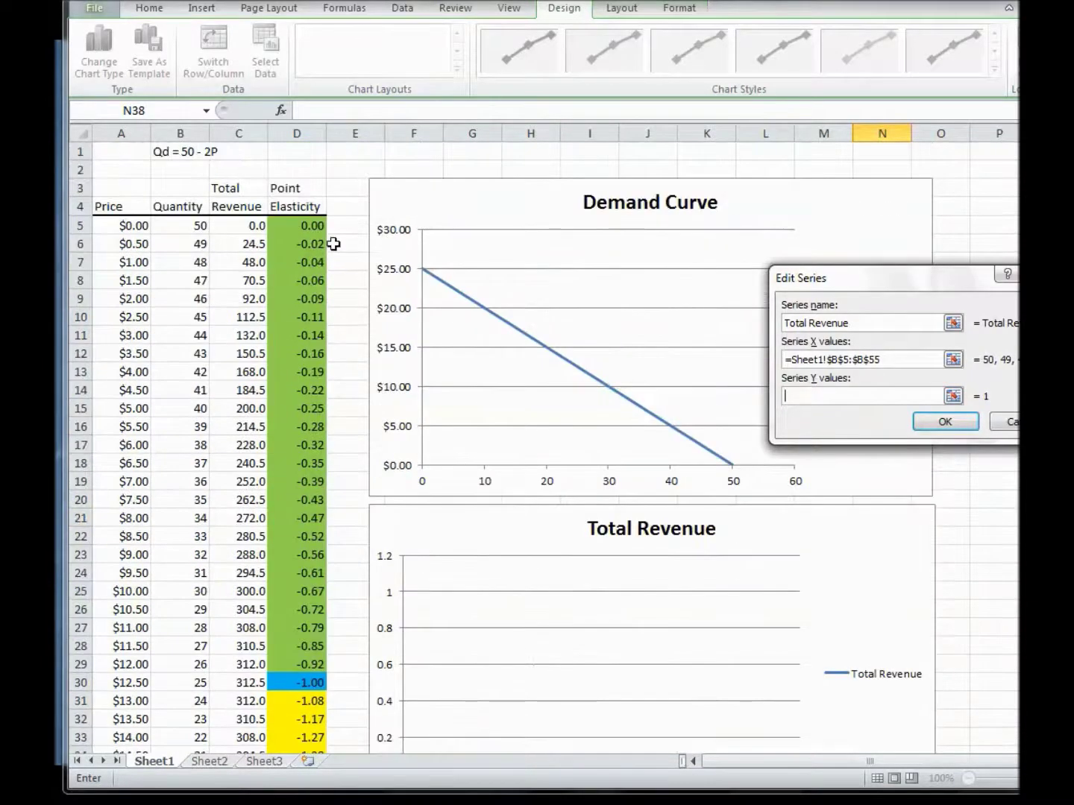
left_click_drag(237, 232, 232, 716)
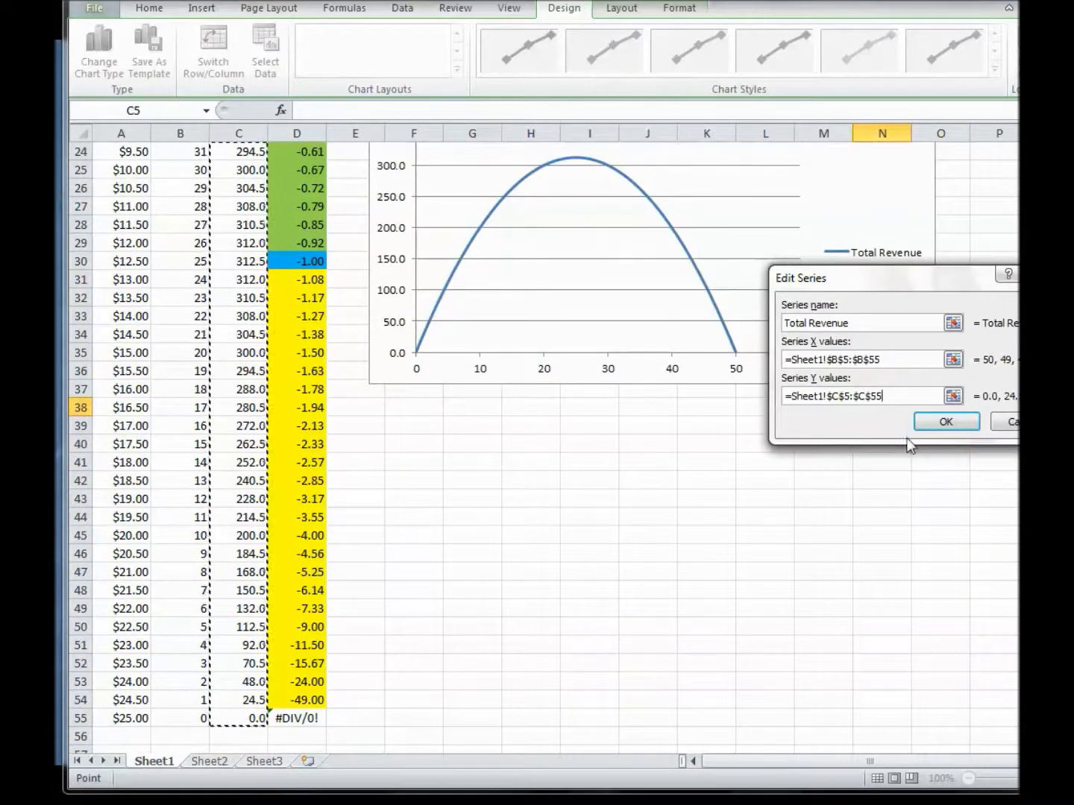
left_click(941, 423)
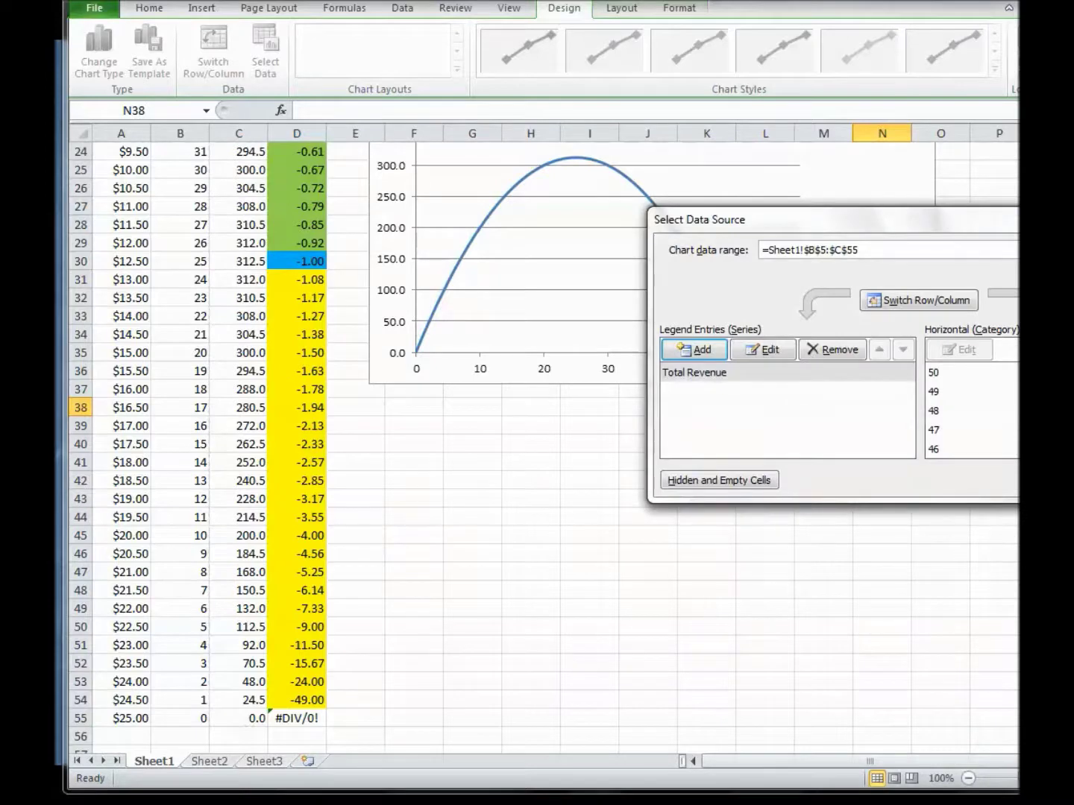
Confirm the Total Revenue chart's data source and bring both charts into view together.
key("Return")
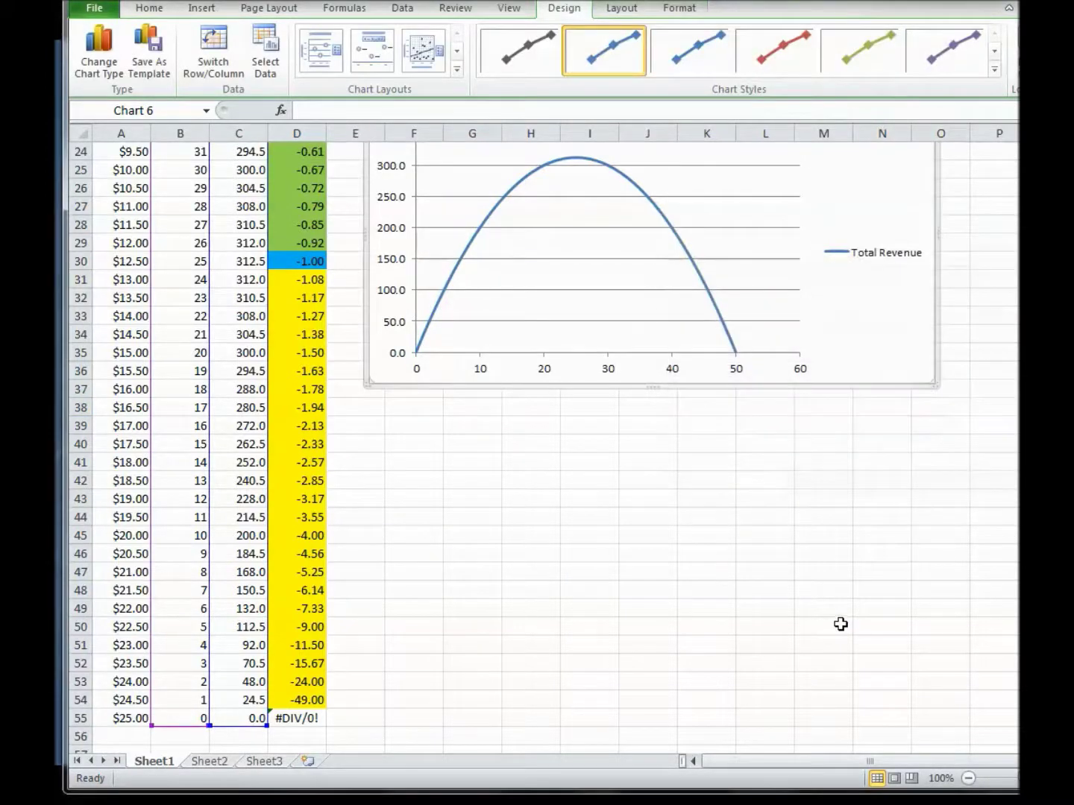
scroll(839, 624, "up", 3)
scroll(839, 623, "up", 3)
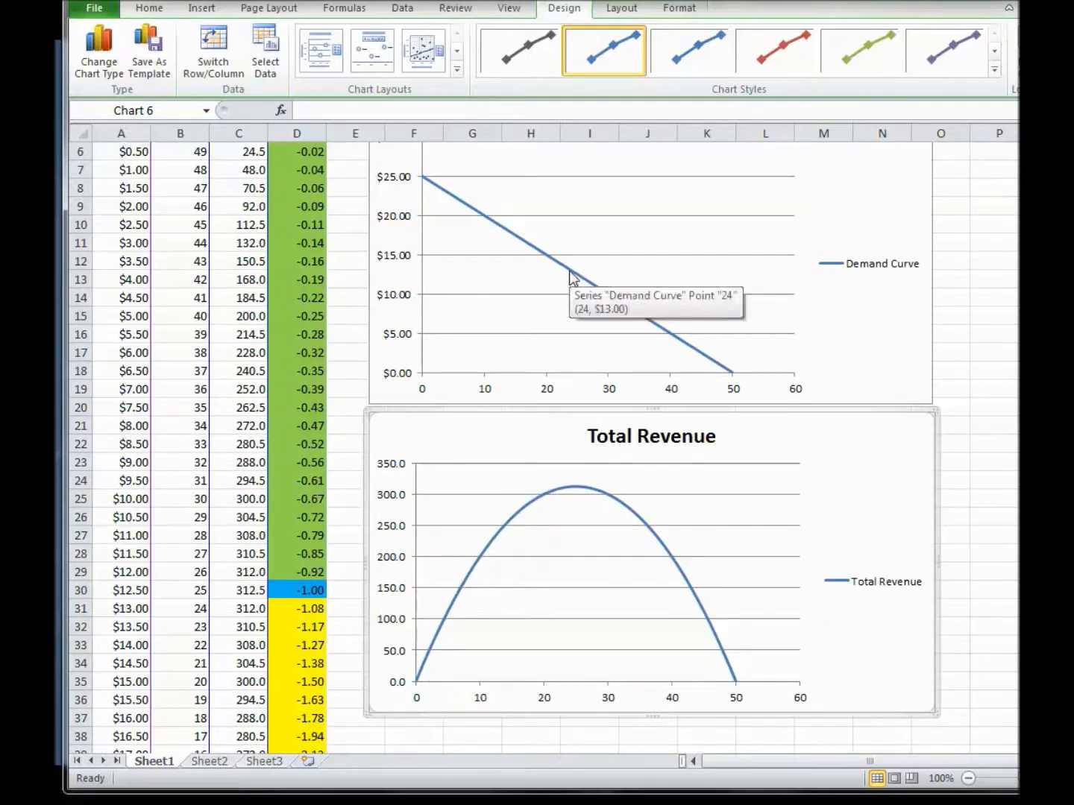
left_click(200, 10)
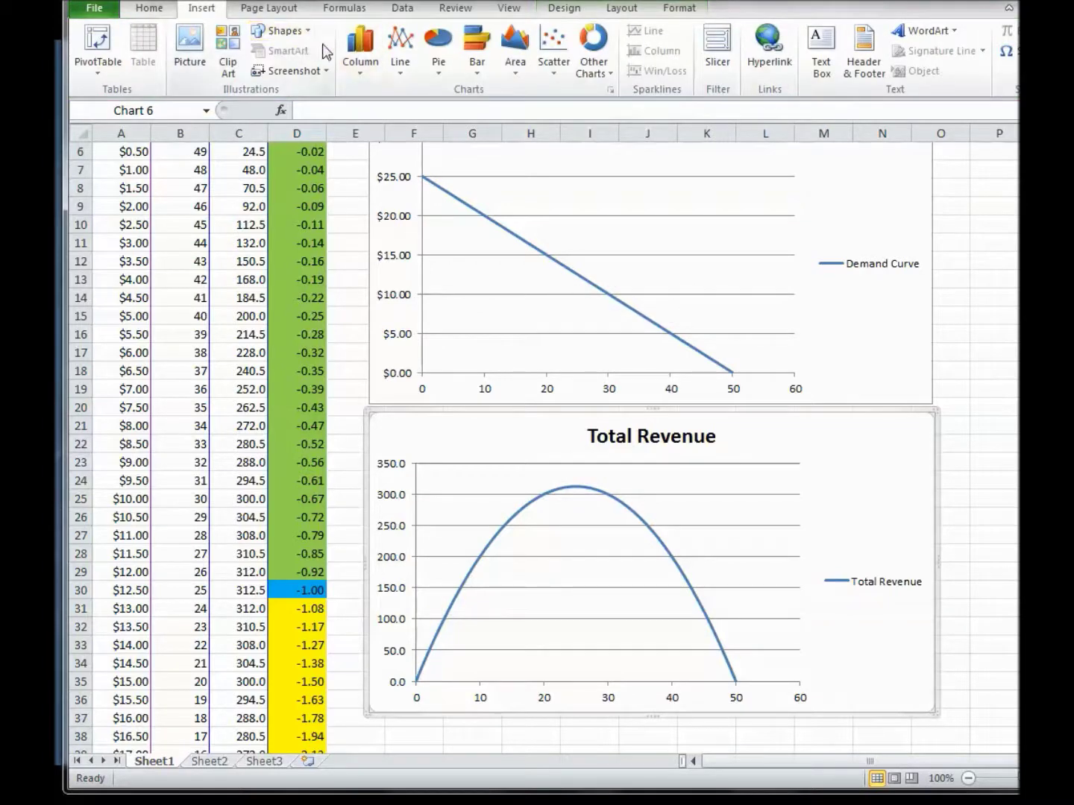
left_click(271, 34)
left_click(271, 67)
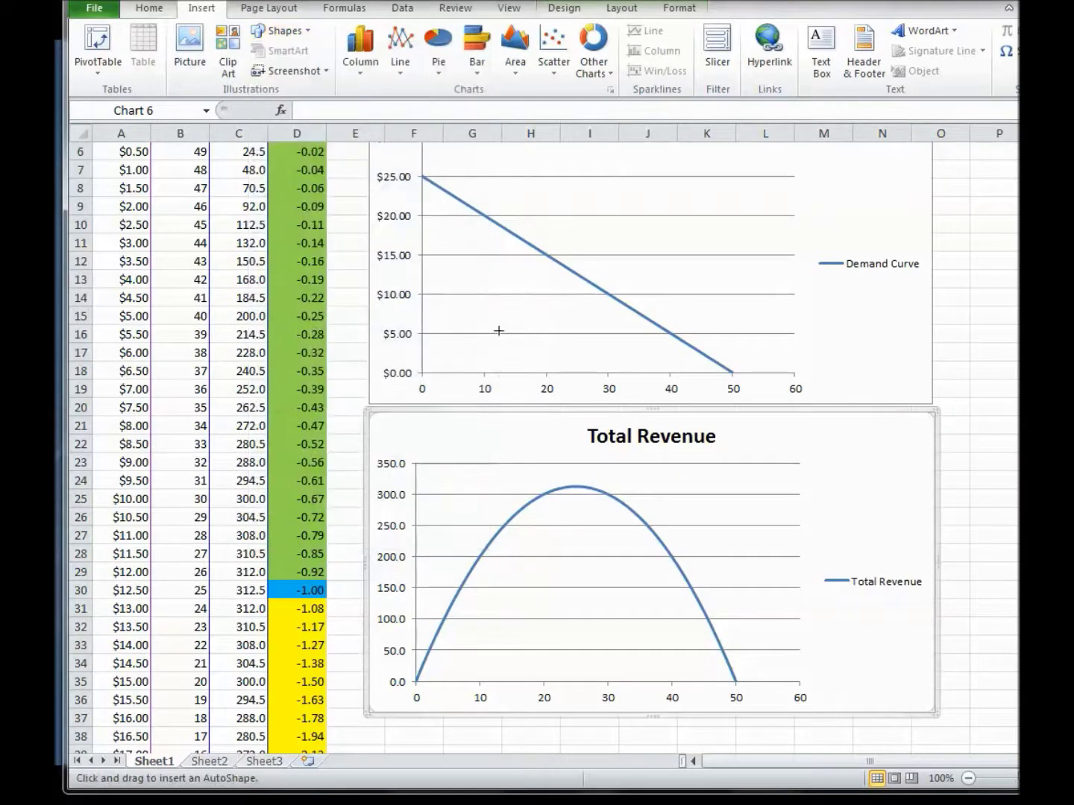
mouse_move(574, 487)
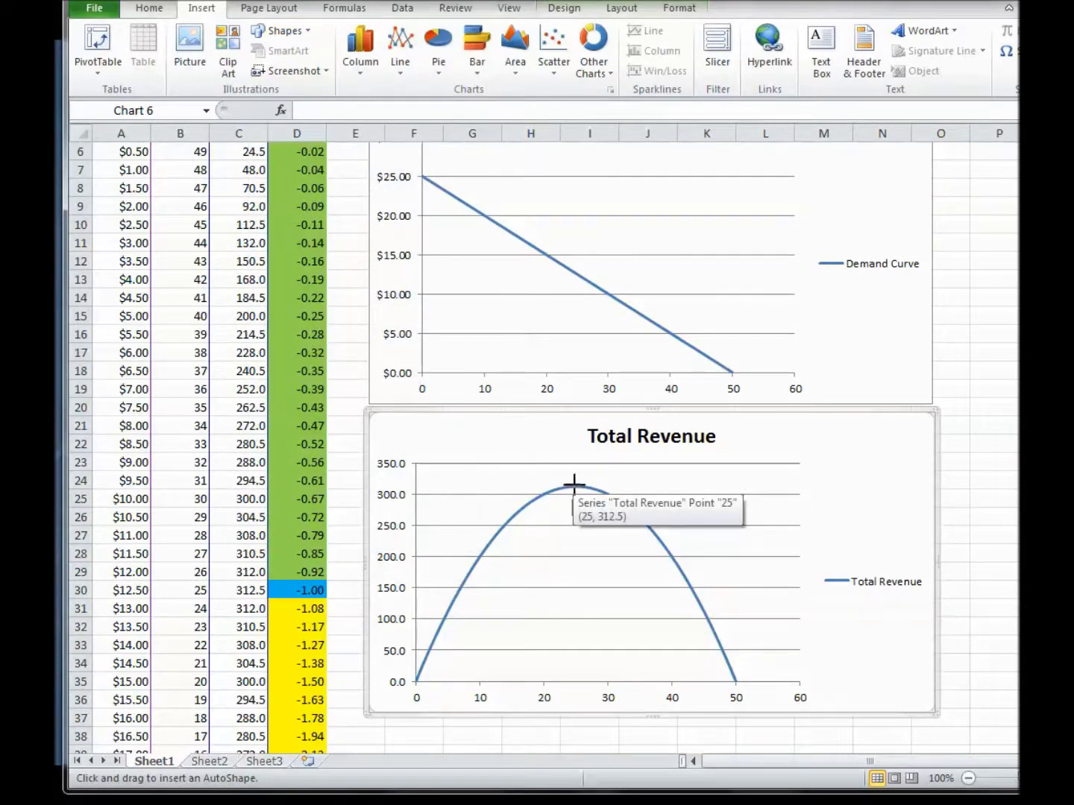
left_click_drag(573, 485, 570, 271)
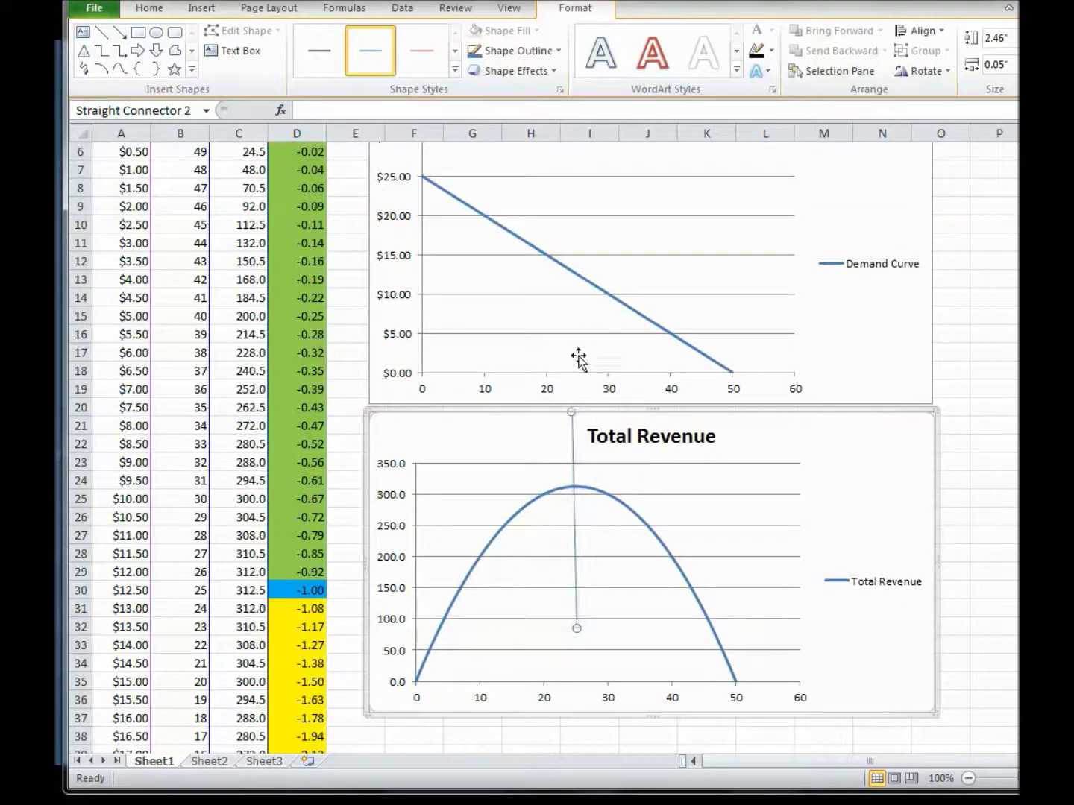
key("Delete")
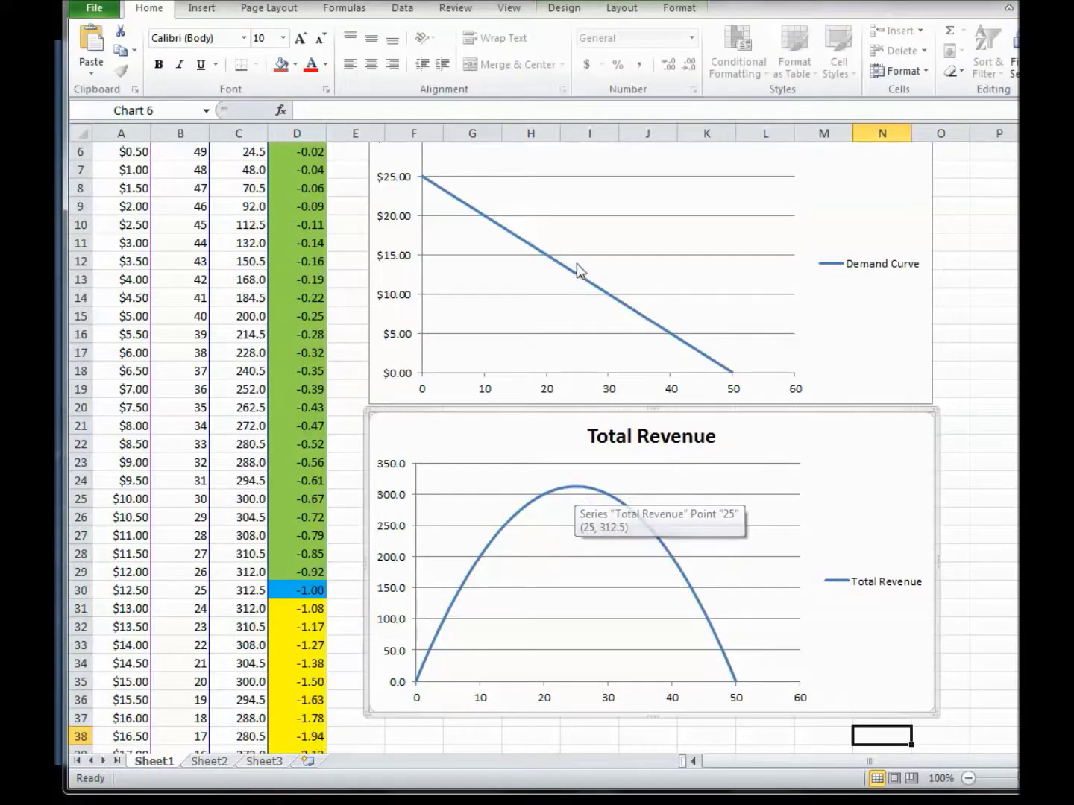
Inspect the Demand Curve chart falling from $25.00 at quantity 0 to $0.00 at 50.
mouse_move(574, 280)
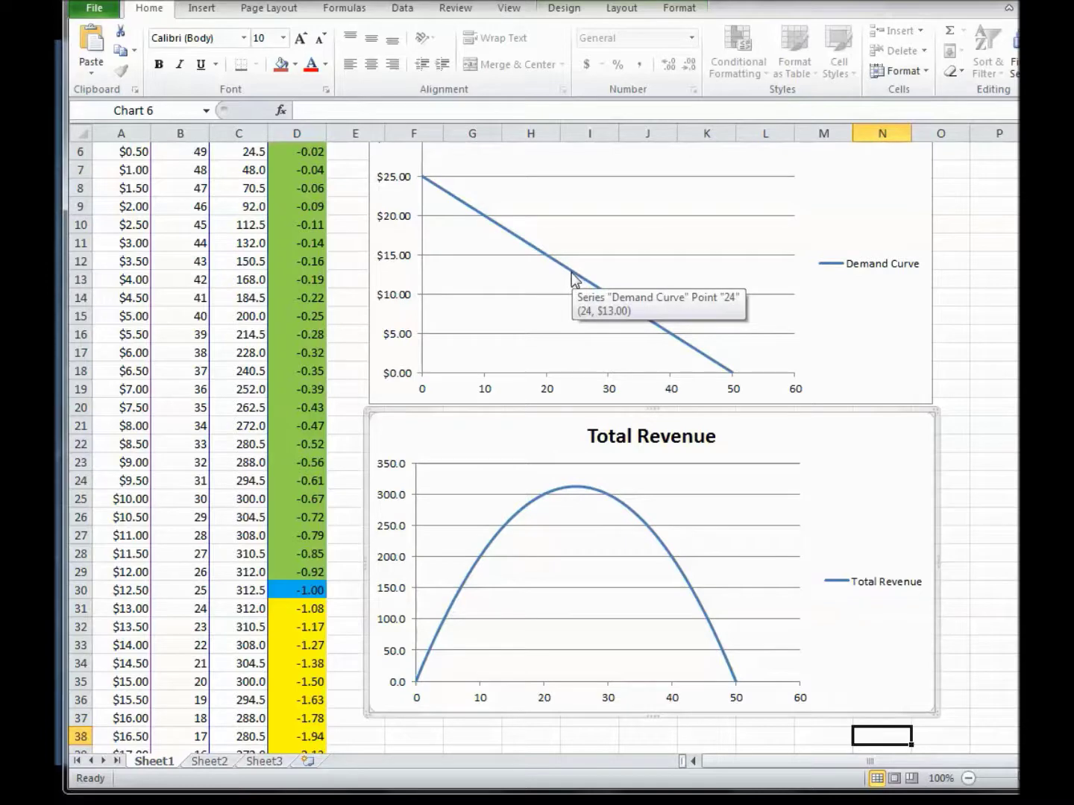